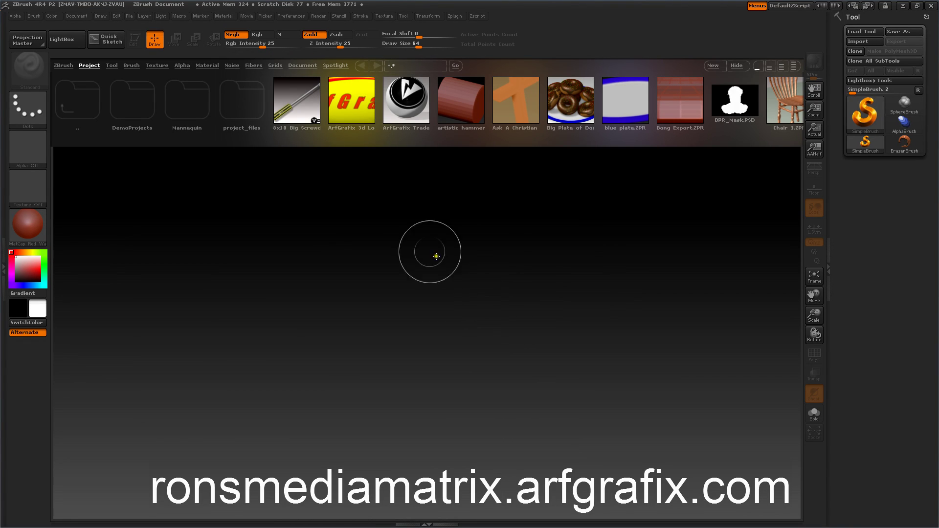
In LightBox's Project tab, scroll the thumbnails to Fancy_chair_video_tutorial.ZPR
{"action": "left_click", "coordinate": [61, 39]}
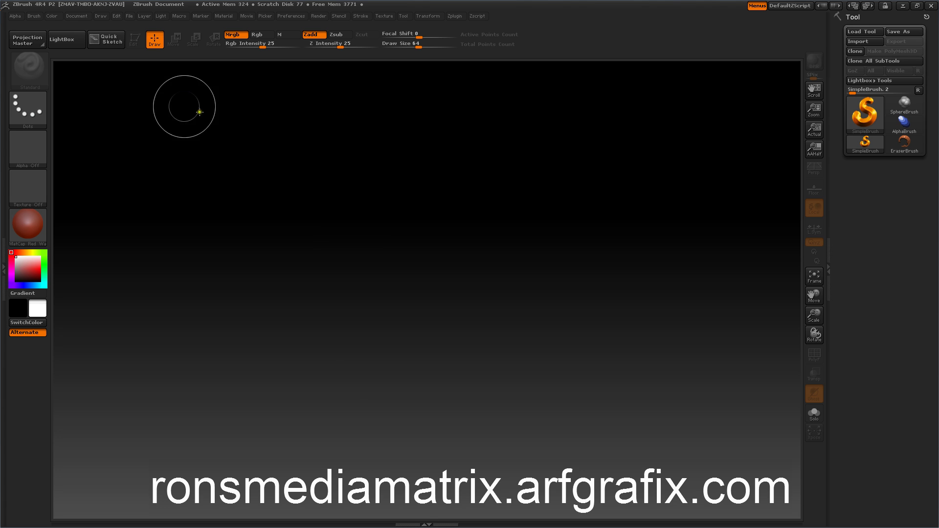
{"action": "left_click", "coordinate": [63, 39]}
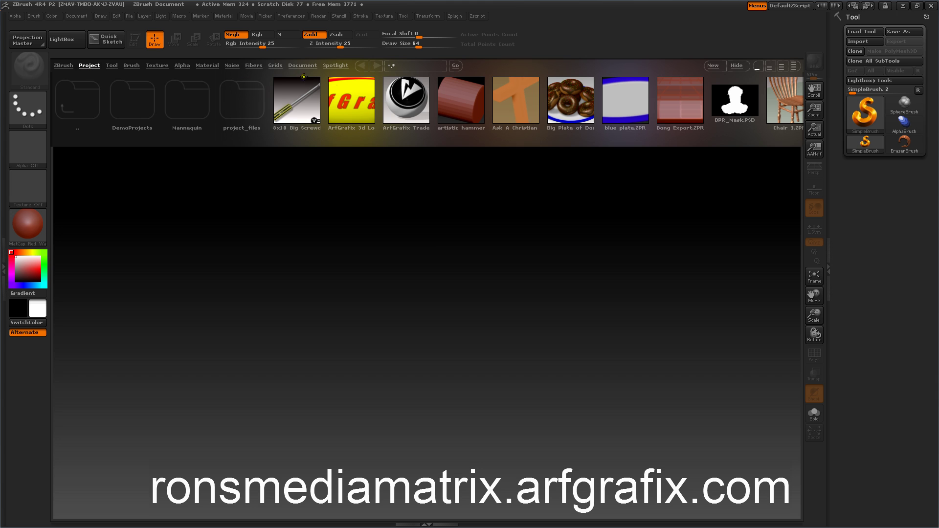
{"action": "left_click_drag", "start_coordinate": [483, 116], "coordinate": [357, 142]}
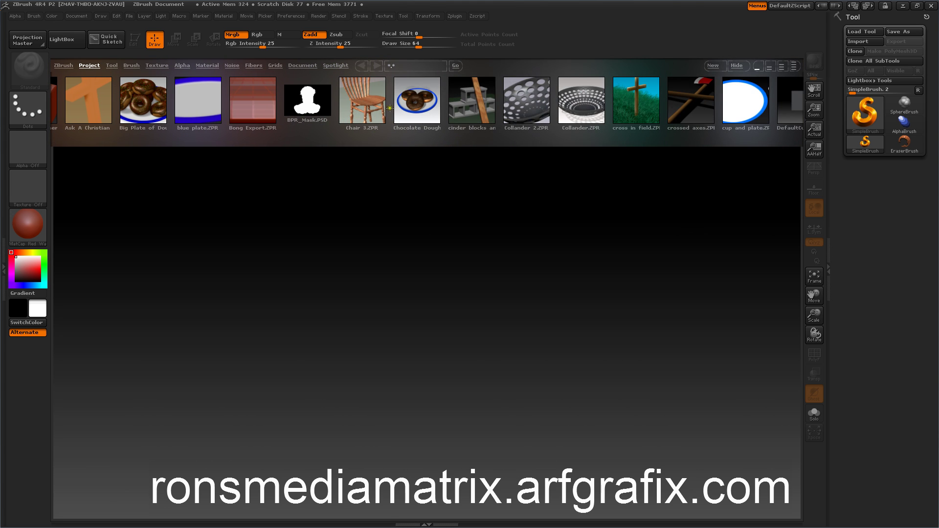
{"action": "left_click_drag", "start_coordinate": [390, 107], "coordinate": [271, 105]}
{"action": "left_click_drag", "start_coordinate": [346, 103], "coordinate": [271, 101]}
{"action": "left_click", "coordinate": [333, 99]}
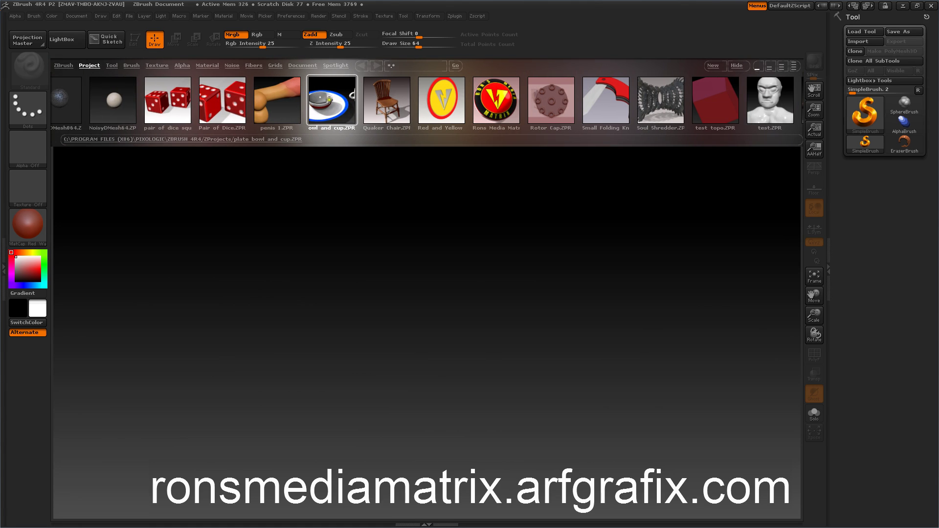
{"action": "left_click_drag", "start_coordinate": [329, 99], "coordinate": [395, 110]}
{"action": "left_click_drag", "start_coordinate": [331, 106], "coordinate": [306, 101]}
Load the fancy chair tutorial project and orbit the chair into a tilted three-quarter view
{"action": "left_click", "coordinate": [276, 106]}
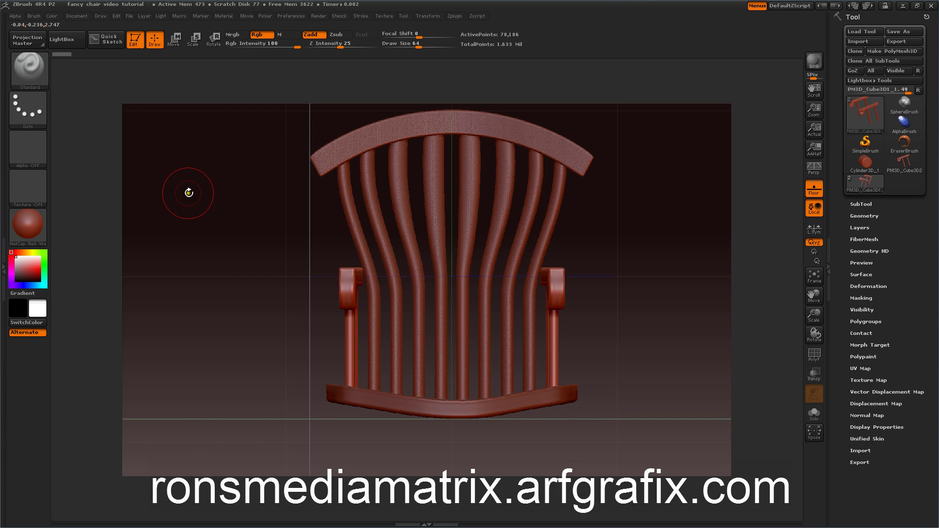
{"action": "mouse_move", "coordinate": [188, 192]}
{"action": "left_mouse_down"}
{"action": "mouse_move", "coordinate": [215, 208]}
{"action": "mouse_move", "coordinate": [172, 193]}
{"action": "mouse_move", "coordinate": [220, 199]}
{"action": "mouse_move", "coordinate": [214, 216]}
{"action": "mouse_move", "coordinate": [172, 202]}
{"action": "mouse_move", "coordinate": [226, 208]}
{"action": "mouse_move", "coordinate": [184, 207]}
{"action": "mouse_move", "coordinate": [202, 201]}
{"action": "mouse_move", "coordinate": [186, 196]}
{"action": "mouse_move", "coordinate": [180, 205]}
{"action": "mouse_move", "coordinate": [185, 196]}
{"action": "mouse_move", "coordinate": [175, 196]}
{"action": "mouse_move", "coordinate": [182, 199]}
{"action": "left_mouse_up"}
{"action": "left_click_drag", "start_coordinate": [639, 245], "coordinate": [661, 250]}
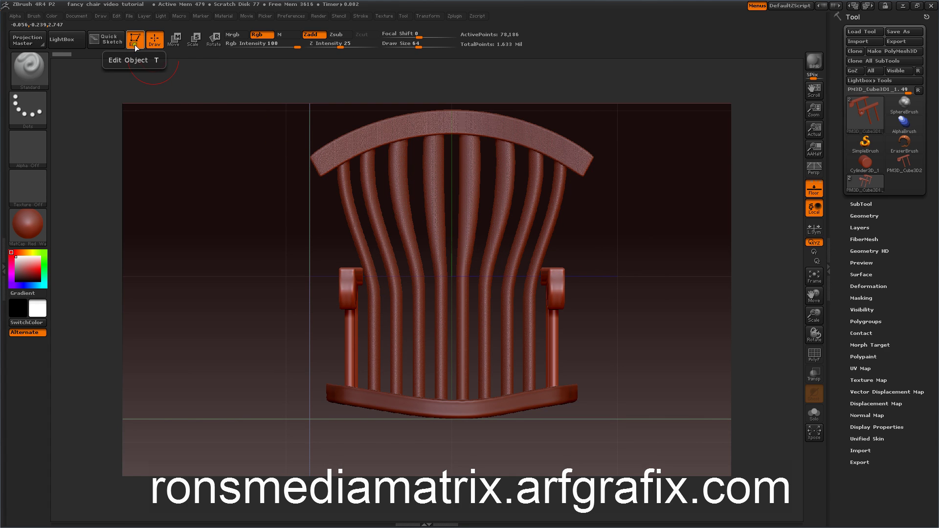
Turn off Edit mode for the chair and clear it off the canvas
{"action": "key", "text": "ctrl"}
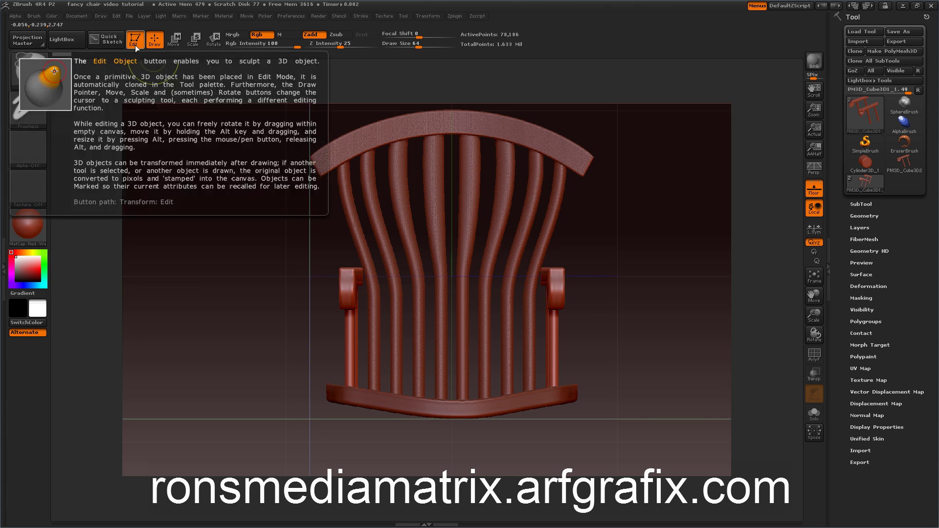
{"action": "left_click", "coordinate": [135, 41]}
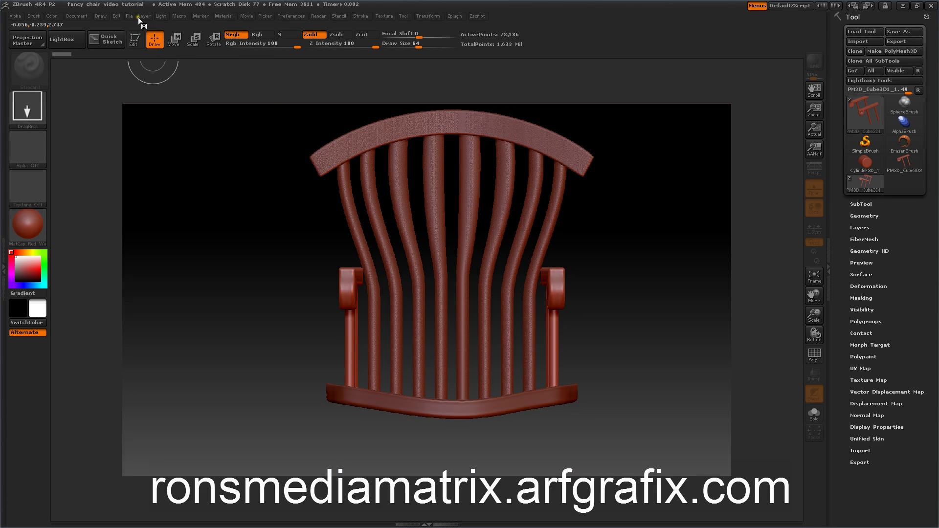
{"action": "key", "text": "ctrl+n"}
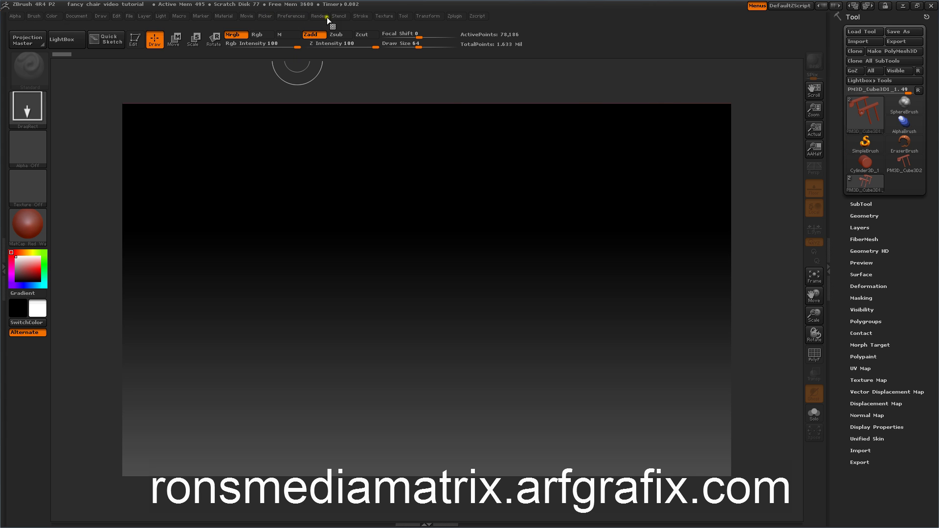
Reinitialize ZBrush via Preferences > Init ZBrush, then clear the test stroke
{"action": "left_click", "coordinate": [291, 16]}
{"action": "left_click", "coordinate": [313, 33]}
{"action": "left_click", "coordinate": [543, 335]}
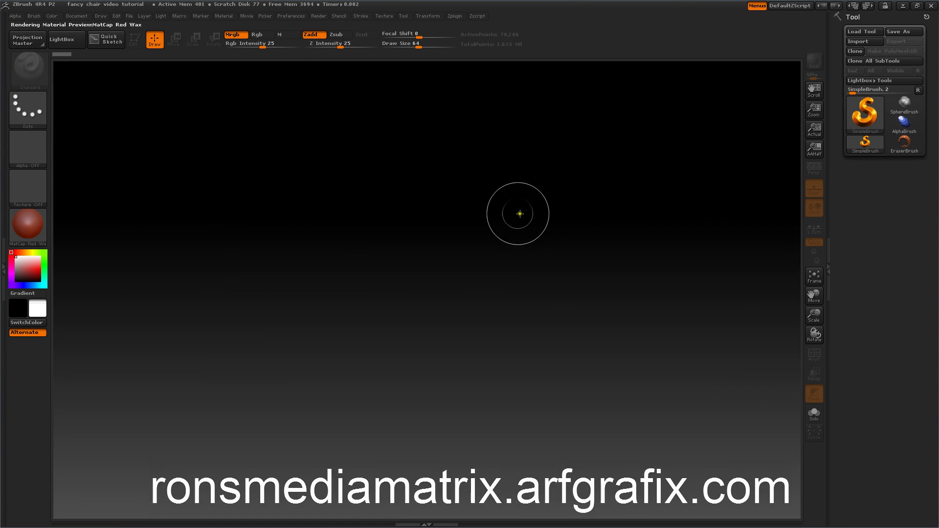
{"action": "mouse_move", "coordinate": [514, 214]}
{"action": "left_mouse_down"}
{"action": "mouse_move", "coordinate": [493, 216]}
{"action": "mouse_move", "coordinate": [506, 225]}
{"action": "left_mouse_up"}
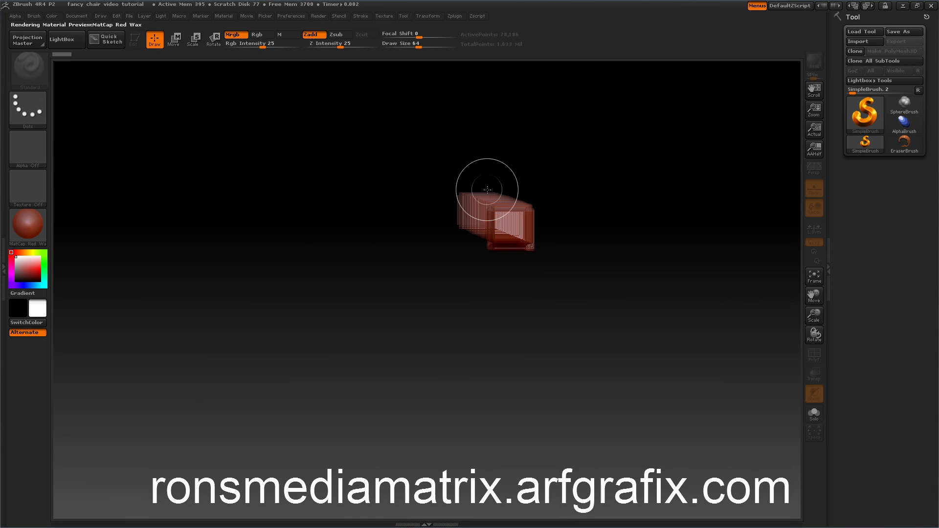
{"action": "key", "text": "ctrl+n"}
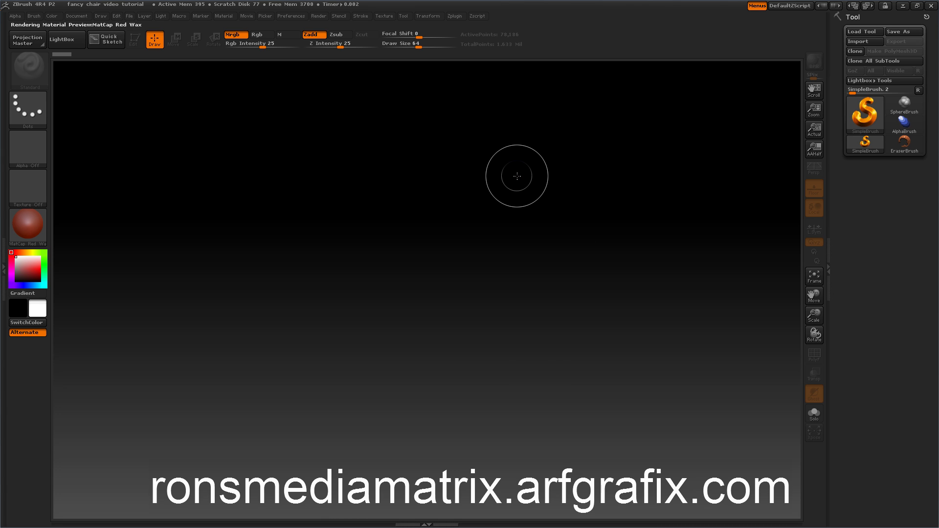
Draw a Cylinder3D on the canvas, enable Edit, and rotate it side-on
{"action": "left_click", "coordinate": [859, 116]}
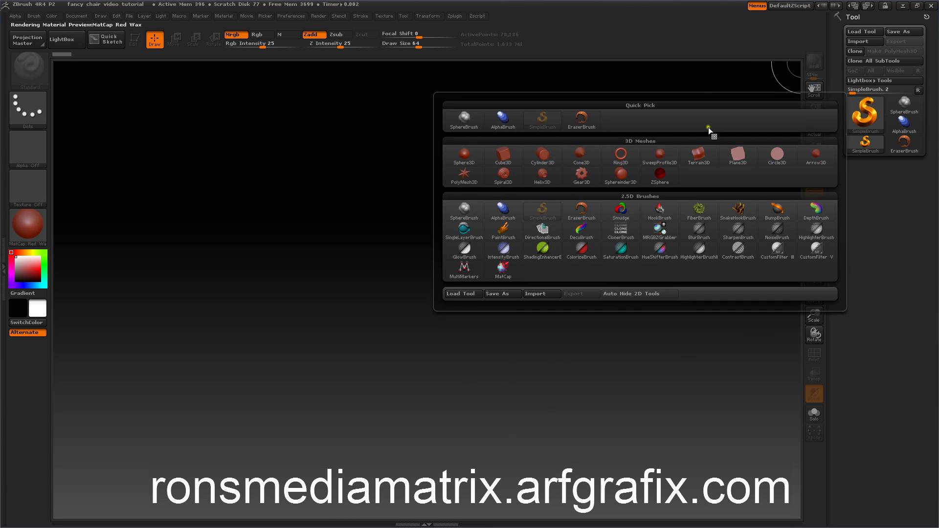
{"action": "left_click", "coordinate": [542, 156]}
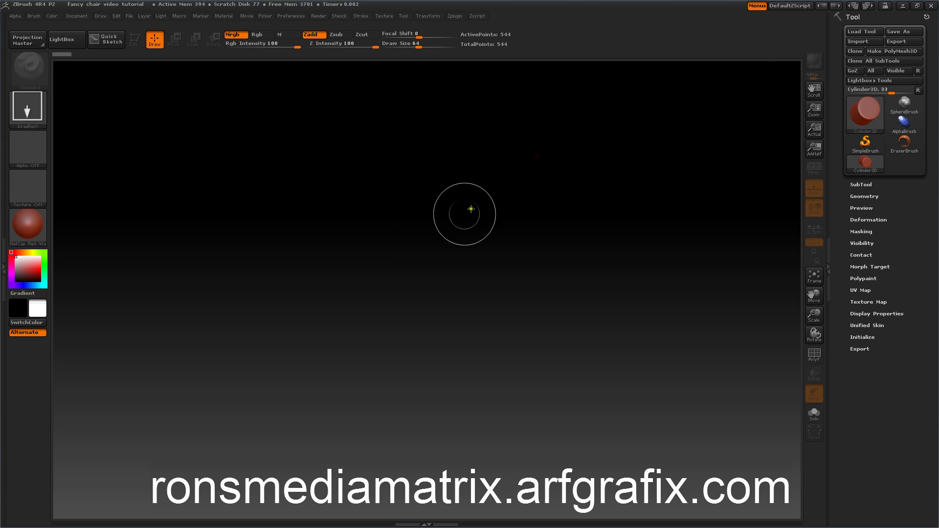
{"action": "left_click_drag", "start_coordinate": [430, 283], "coordinate": [439, 329]}
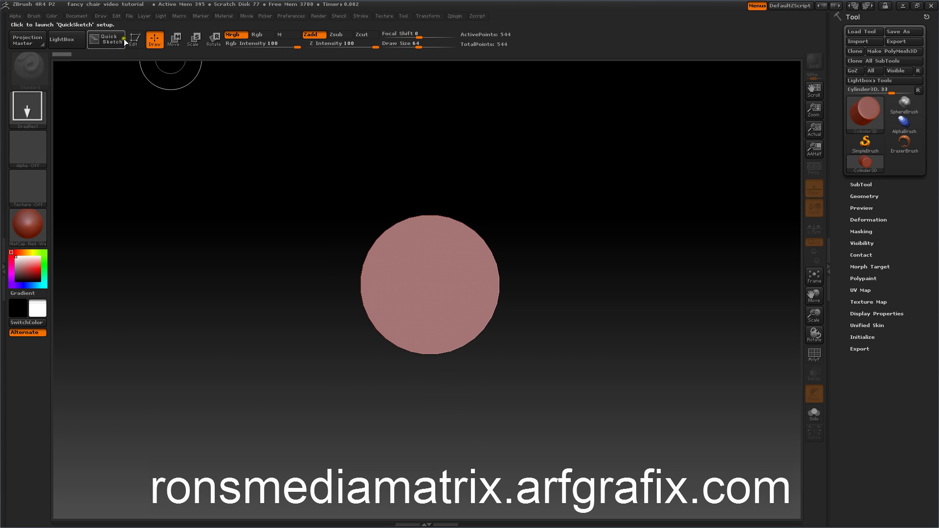
{"action": "left_click", "coordinate": [133, 39]}
{"action": "left_click_drag", "start_coordinate": [203, 101], "coordinate": [235, 159]}
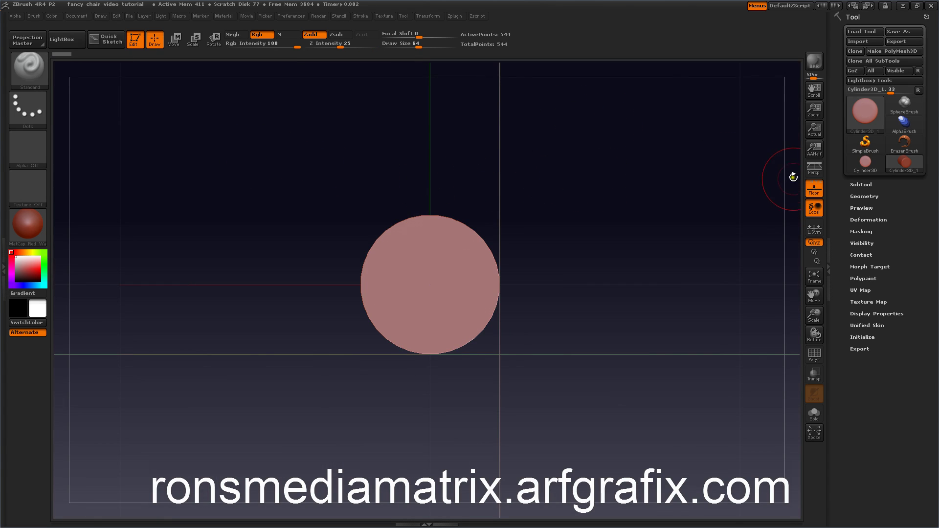
{"action": "mouse_move", "coordinate": [653, 196]}
{"action": "left_mouse_down"}
{"action": "mouse_move", "coordinate": [650, 209]}
{"action": "mouse_move", "coordinate": [644, 195]}
{"action": "mouse_move", "coordinate": [667, 209]}
{"action": "mouse_move", "coordinate": [631, 203]}
{"action": "mouse_move", "coordinate": [655, 196]}
{"action": "mouse_move", "coordinate": [644, 210]}
{"action": "mouse_move", "coordinate": [673, 204]}
{"action": "mouse_move", "coordinate": [661, 209]}
{"action": "mouse_move", "coordinate": [653, 197]}
{"action": "left_mouse_up"}
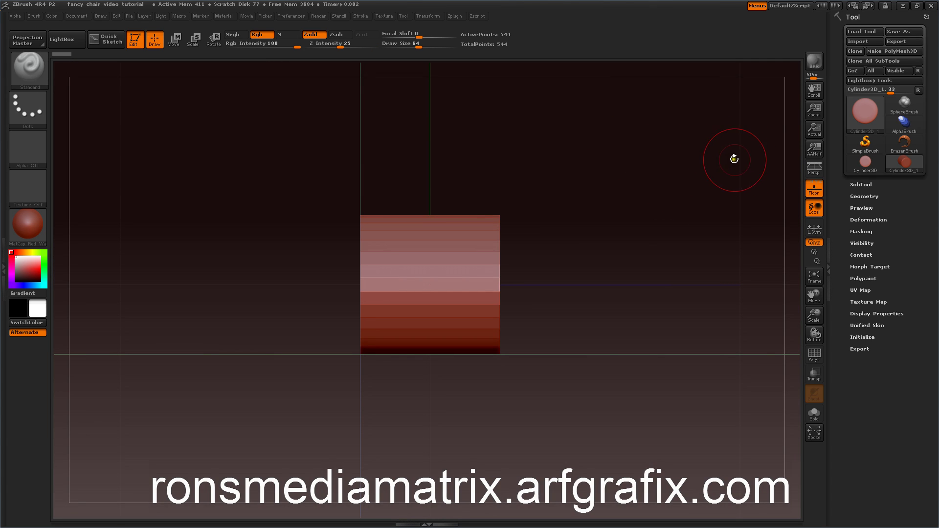
Make the cylinder a PolyMesh3D and shrink its height with Deformation Size
{"action": "left_click", "coordinate": [891, 51]}
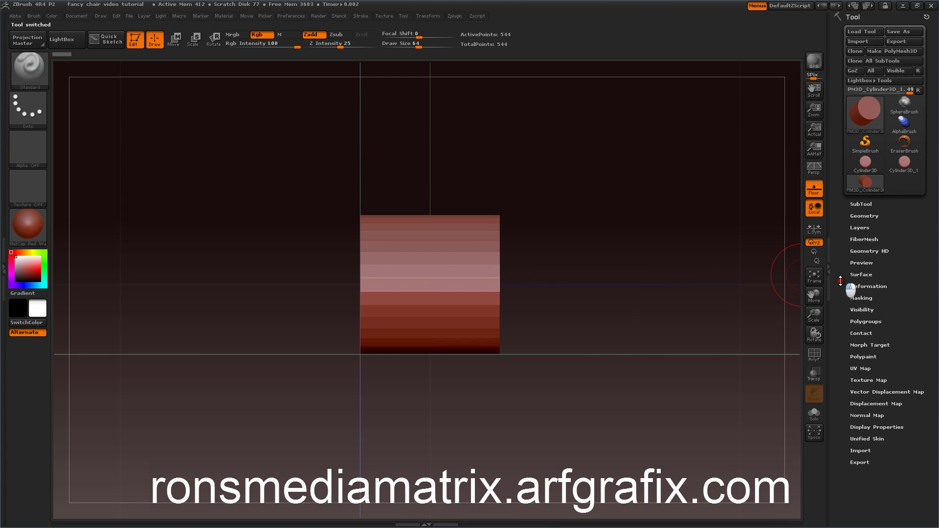
{"action": "left_click", "coordinate": [862, 286]}
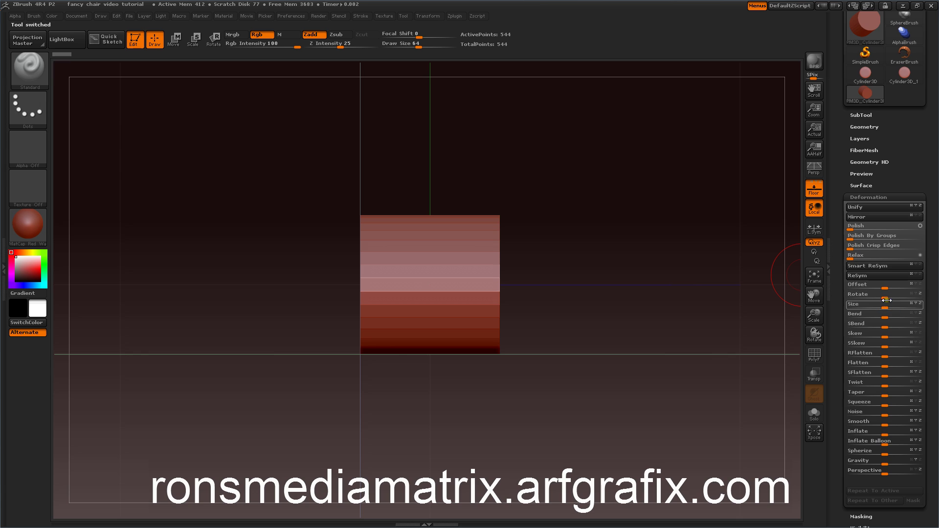
{"action": "left_click_drag", "start_coordinate": [903, 304], "coordinate": [874, 307]}
{"action": "mouse_move", "coordinate": [705, 219]}
{"action": "left_mouse_down"}
{"action": "mouse_move", "coordinate": [652, 232]}
{"action": "mouse_move", "coordinate": [688, 232]}
{"action": "mouse_move", "coordinate": [713, 209]}
{"action": "left_mouse_up"}
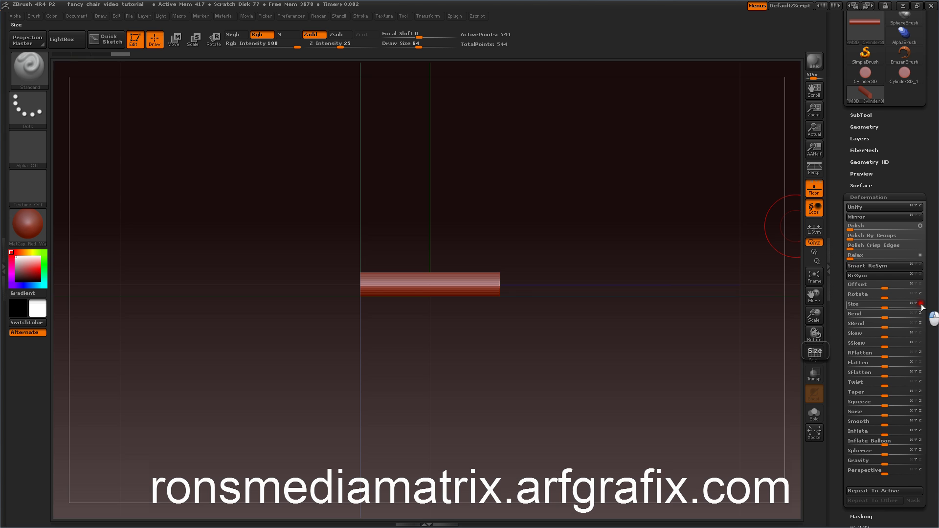
Stretch the cylinder with Deformation Size into a long thin horizontal rod
{"action": "left_click_drag", "start_coordinate": [887, 303], "coordinate": [919, 306]}
{"action": "left_click_drag", "start_coordinate": [742, 223], "coordinate": [566, 182]}
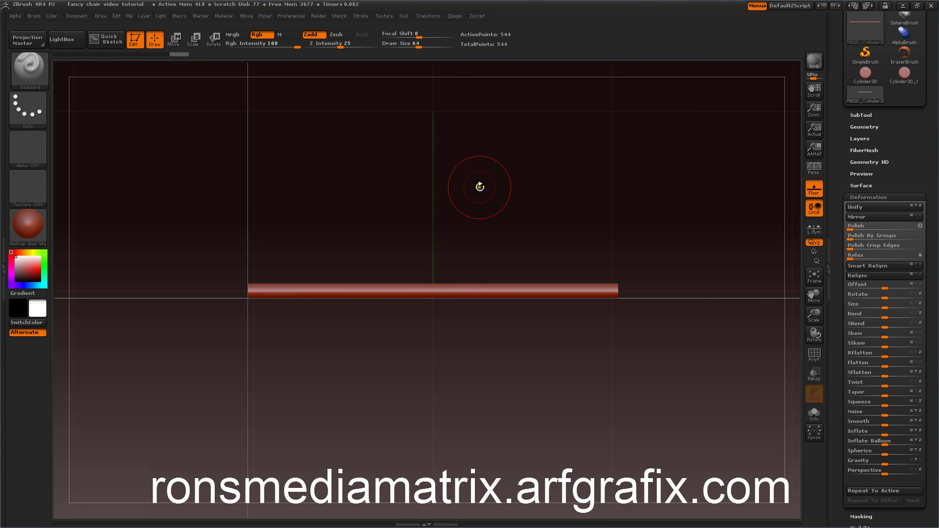
{"action": "left_click_drag", "start_coordinate": [538, 195], "coordinate": [541, 169]}
{"action": "mouse_move", "coordinate": [567, 201]}
{"action": "left_mouse_down"}
{"action": "mouse_move", "coordinate": [527, 201]}
{"action": "mouse_move", "coordinate": [555, 199]}
{"action": "left_mouse_up"}
{"action": "left_click_drag", "start_coordinate": [495, 193], "coordinate": [569, 208]}
{"action": "mouse_move", "coordinate": [553, 190]}
{"action": "left_mouse_down"}
{"action": "mouse_move", "coordinate": [550, 225]}
{"action": "mouse_move", "coordinate": [555, 189]}
{"action": "left_mouse_up"}
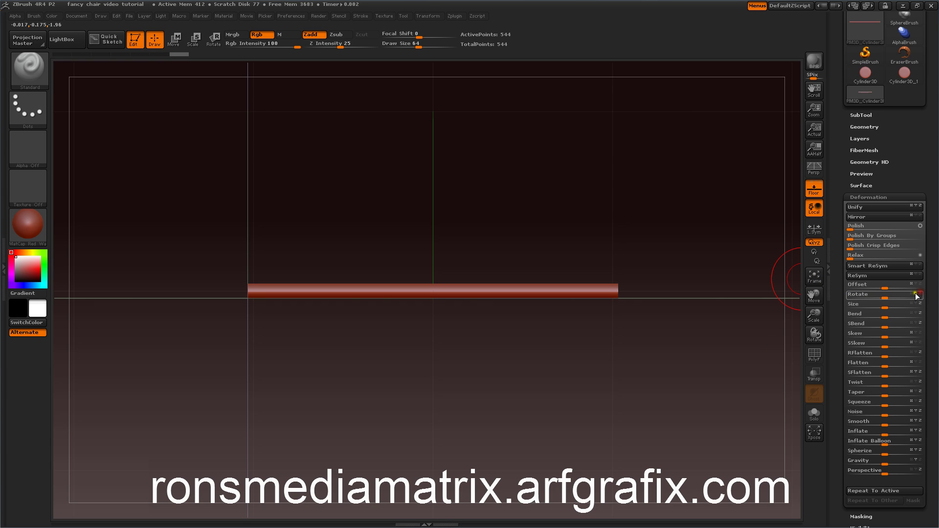
Stand the rod upright with a Deformation Rotate of 90
{"action": "left_click", "coordinate": [857, 295]}
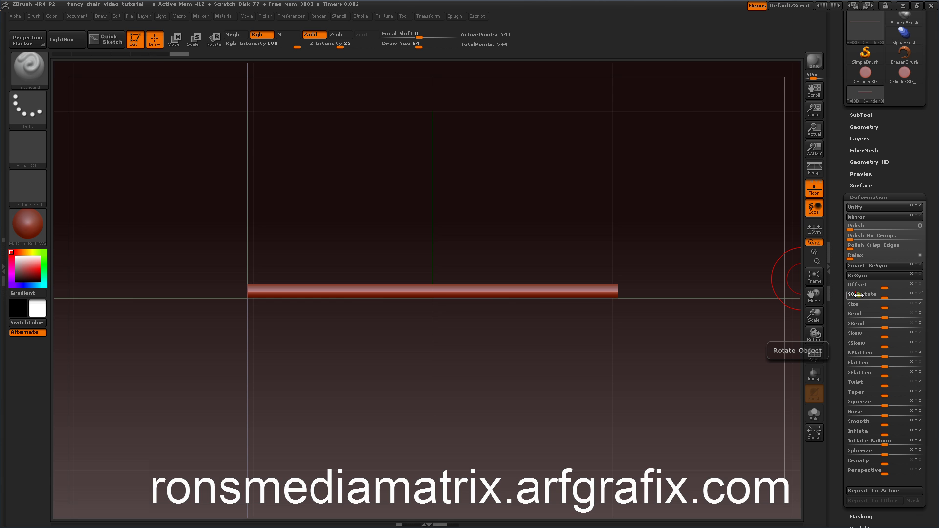
{"action": "left_click_drag", "start_coordinate": [854, 295], "coordinate": [853, 294]}
{"action": "left_click_drag", "start_coordinate": [734, 259], "coordinate": [618, 241]}
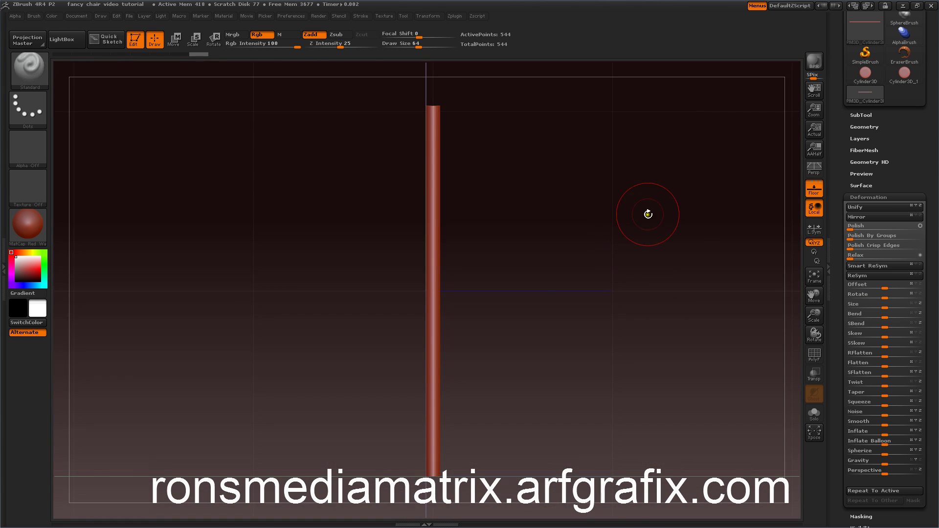
Rename the rod's subtool to "Chair back rib"
{"action": "left_click_drag", "start_coordinate": [842, 186], "coordinate": [847, 217]}
{"action": "left_click", "coordinate": [853, 204]}
{"action": "left_click_drag", "start_coordinate": [835, 266], "coordinate": [832, 214]}
{"action": "left_click", "coordinate": [852, 244]}
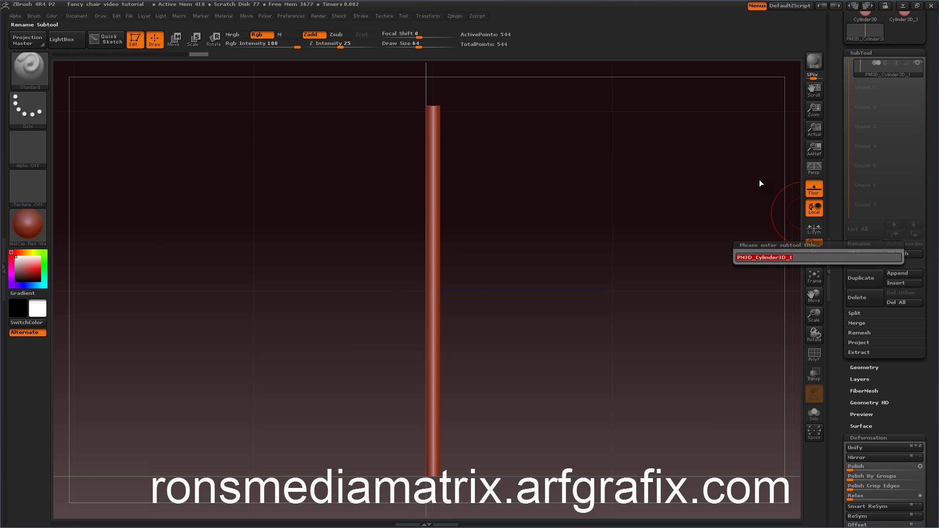
{"action": "type", "text": "chair back rib"}
{"action": "key", "text": "Return"}
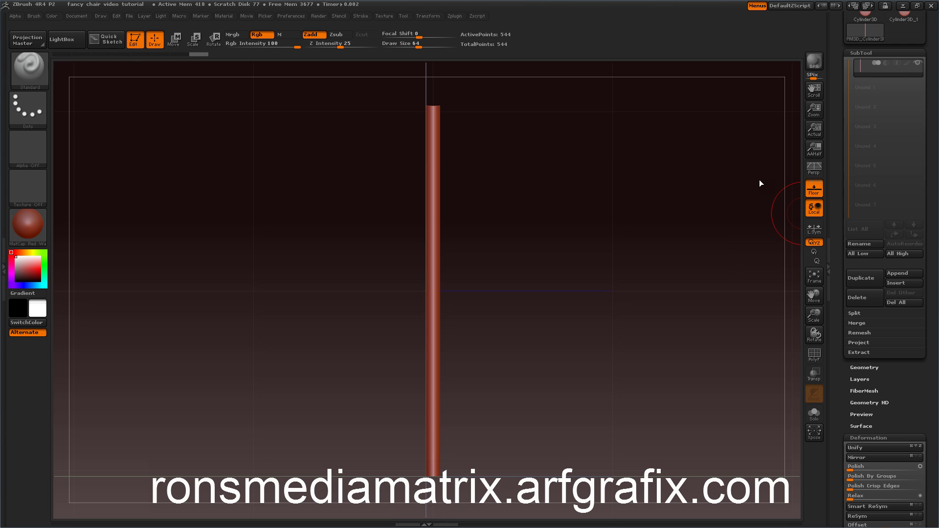
{"action": "right_click", "coordinate": [759, 180]}
{"action": "left_click", "coordinate": [853, 244]}
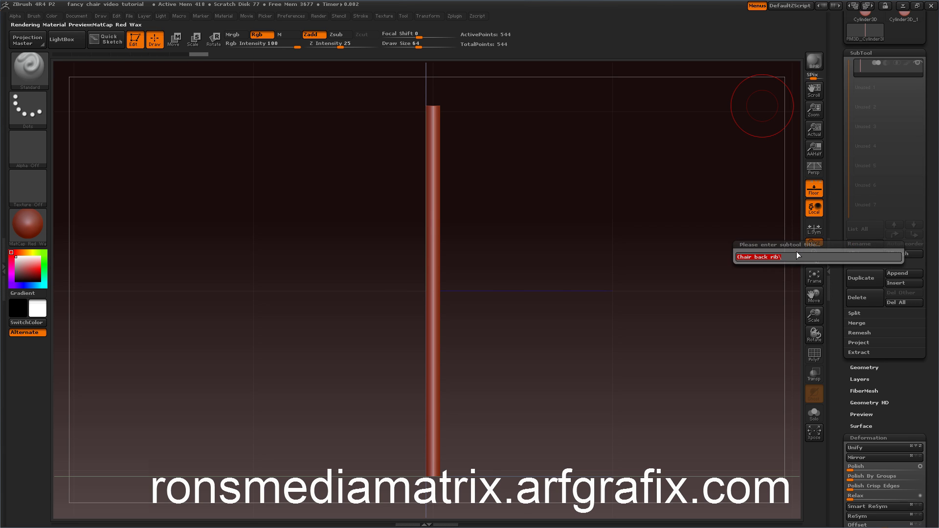
{"action": "type", "text": "chair back rib"}
{"action": "key", "text": "Return"}
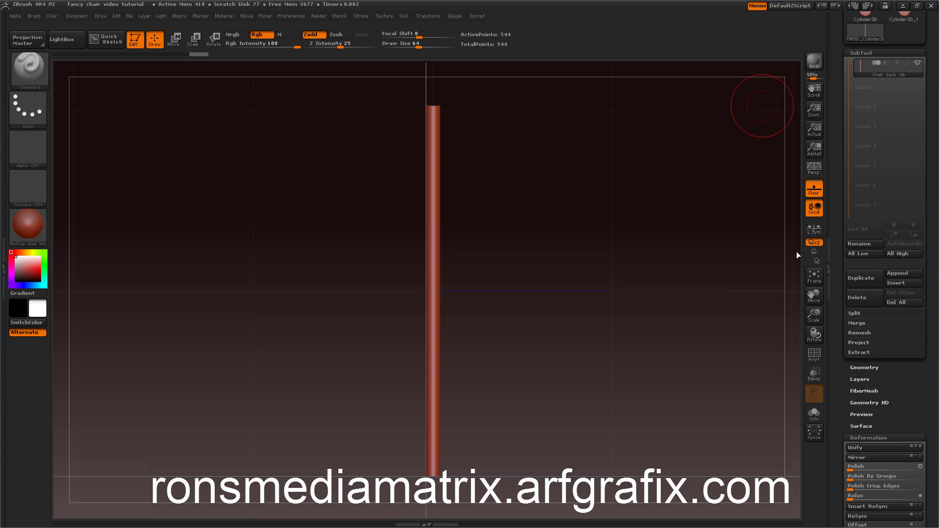
{"action": "key", "text": "space"}
Duplicate the rib and offset the copy along X beside the original
{"action": "mouse_move", "coordinate": [612, 214]}
{"action": "left_mouse_down"}
{"action": "mouse_move", "coordinate": [589, 235]}
{"action": "mouse_move", "coordinate": [600, 214]}
{"action": "left_mouse_up"}
{"action": "mouse_move", "coordinate": [640, 252]}
{"action": "left_mouse_down", "text": "alt"}
{"action": "mouse_move", "coordinate": [652, 243]}
{"action": "mouse_move", "coordinate": [647, 236]}
{"action": "left_mouse_up", "text": "alt"}
{"action": "left_click", "coordinate": [861, 278]}
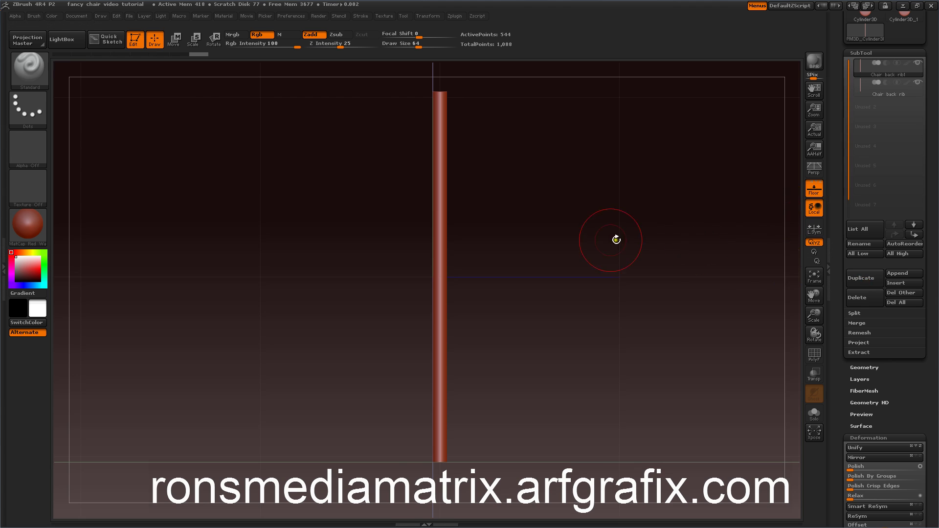
{"action": "left_click_drag", "start_coordinate": [602, 274], "coordinate": [582, 265], "text": "alt"}
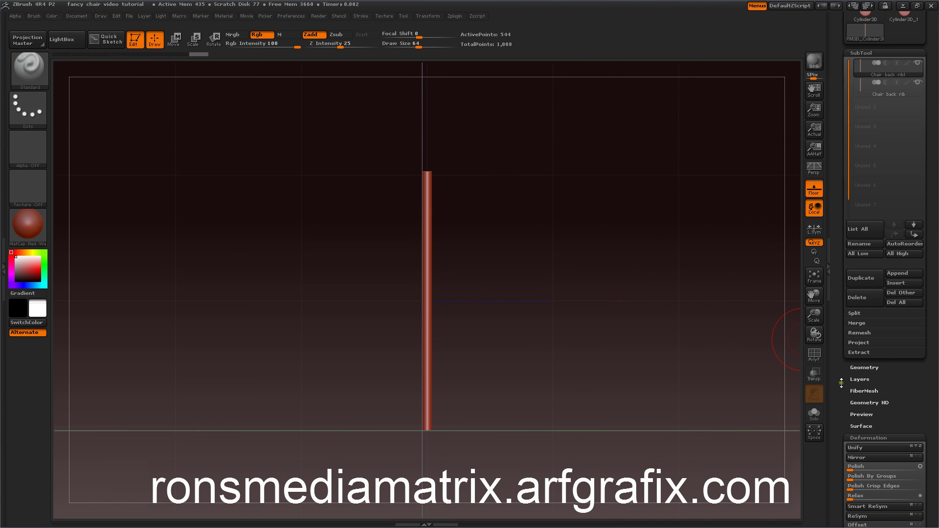
{"action": "left_click_drag", "start_coordinate": [838, 383], "coordinate": [836, 292]}
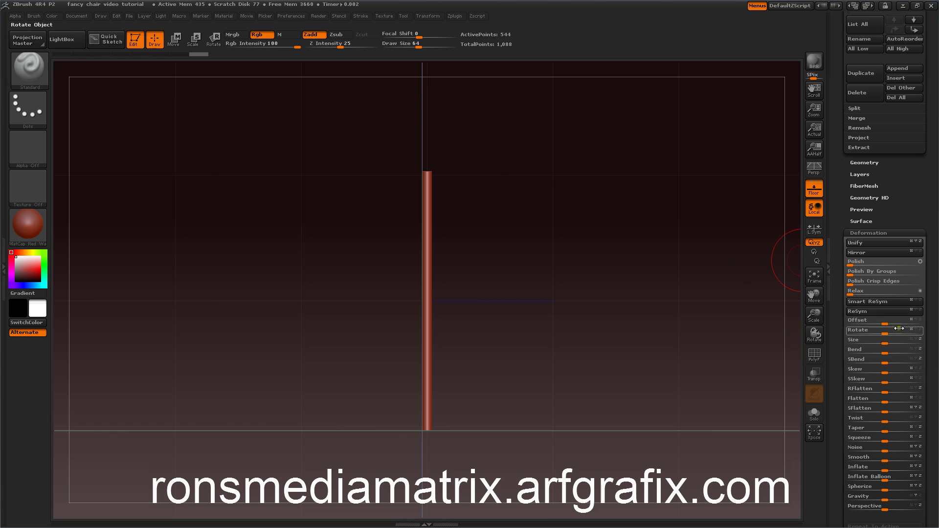
{"action": "left_click", "coordinate": [913, 320]}
{"action": "left_click_drag", "start_coordinate": [884, 320], "coordinate": [861, 315]}
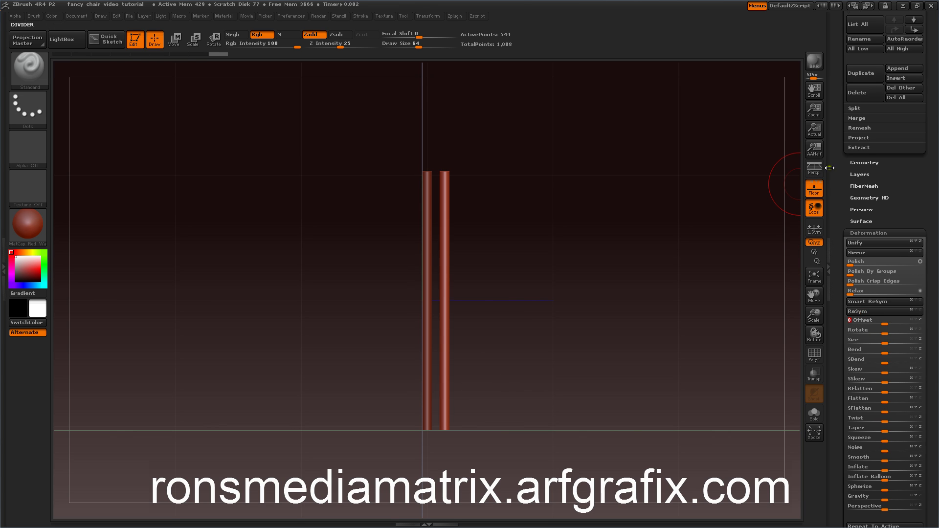
MergeDown the two ribs into one subtool, confirming OK
{"action": "left_click_drag", "start_coordinate": [838, 196], "coordinate": [838, 274]}
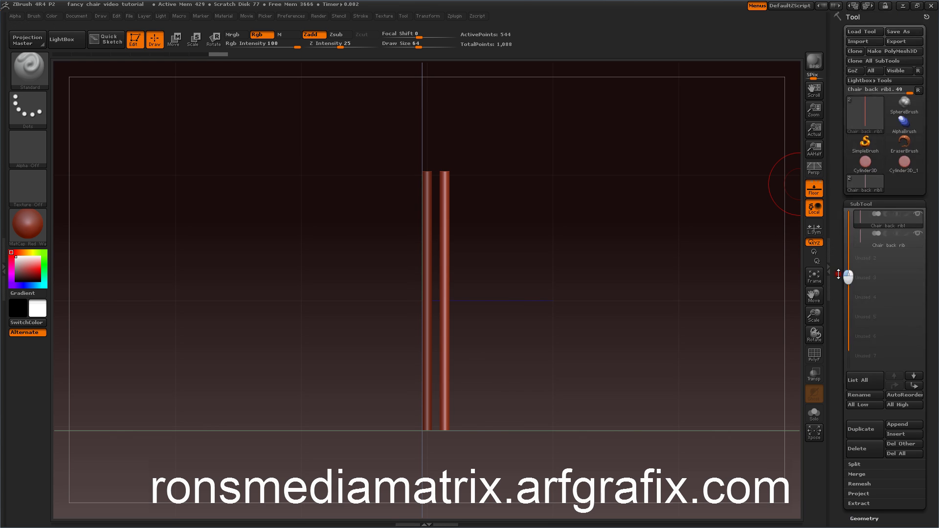
{"action": "left_click", "coordinate": [855, 475]}
{"action": "left_click", "coordinate": [854, 483]}
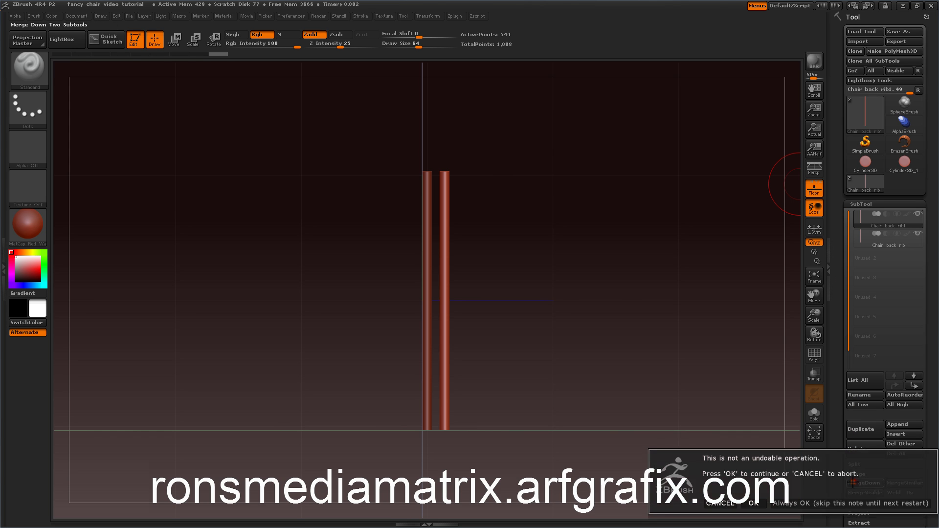
{"action": "left_click", "coordinate": [754, 505]}
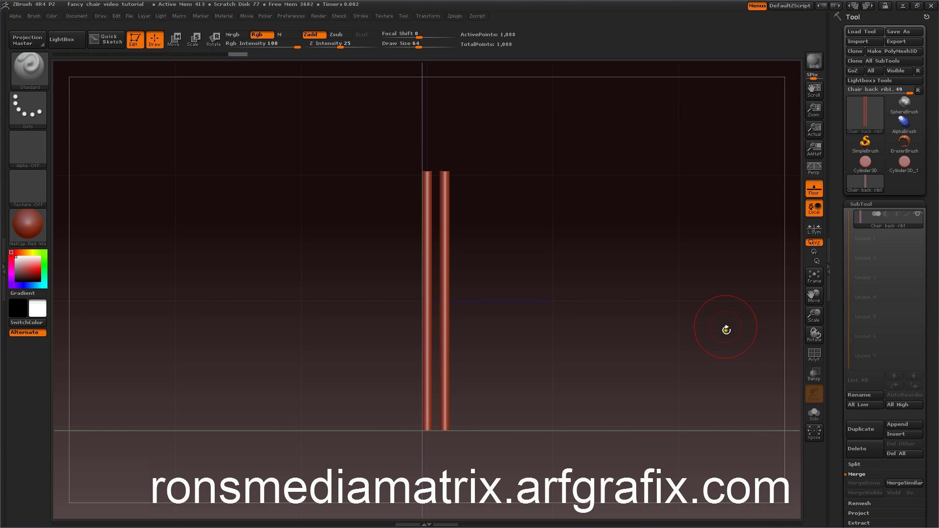
Duplicate the rib pair, offset it sideways, and MergeDown into four ribs
{"action": "mouse_move", "coordinate": [673, 286]}
{"action": "left_mouse_down"}
{"action": "mouse_move", "coordinate": [667, 272]}
{"action": "mouse_move", "coordinate": [636, 274]}
{"action": "mouse_move", "coordinate": [673, 272]}
{"action": "left_mouse_up"}
{"action": "left_click_drag", "start_coordinate": [840, 305], "coordinate": [847, 225]}
{"action": "left_click", "coordinate": [863, 337]}
{"action": "left_click_drag", "start_coordinate": [842, 424], "coordinate": [843, 233]}
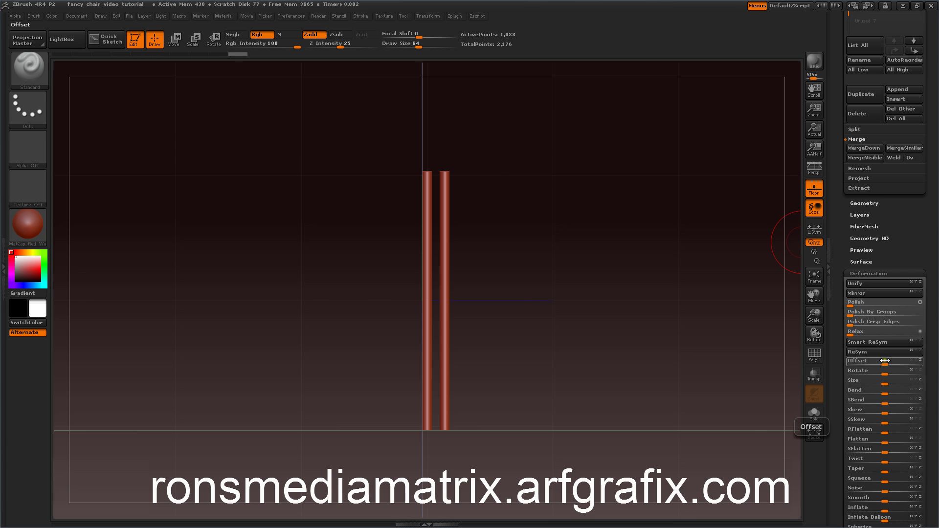
{"action": "mouse_move", "coordinate": [886, 360]}
{"action": "left_mouse_down"}
{"action": "mouse_move", "coordinate": [848, 361]}
{"action": "mouse_move", "coordinate": [871, 361]}
{"action": "left_mouse_up"}
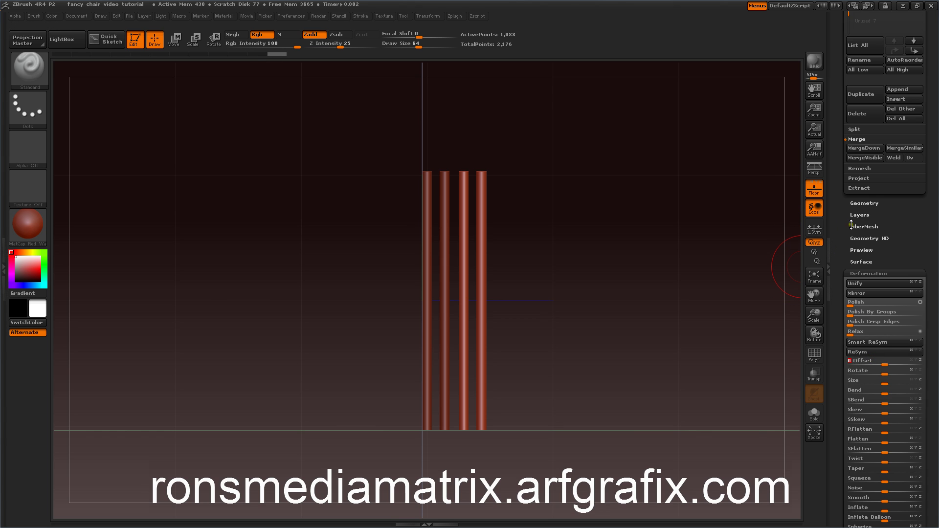
{"action": "left_click_drag", "start_coordinate": [849, 224], "coordinate": [840, 350]}
{"action": "left_click_drag", "start_coordinate": [839, 444], "coordinate": [841, 347]}
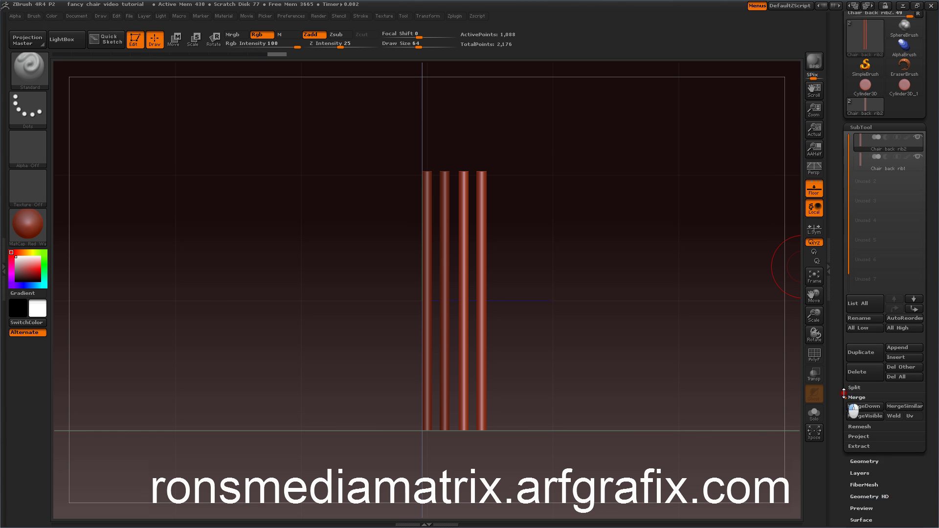
{"action": "left_click", "coordinate": [854, 387]}
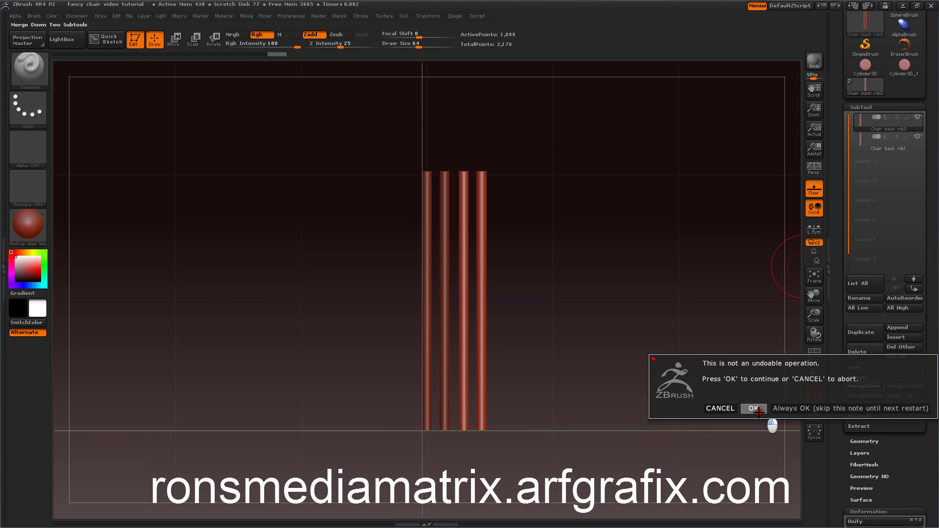
{"action": "left_click", "coordinate": [761, 410]}
Duplicate the four ribs, offset them sideways, and MergeDown into eight ribs
{"action": "left_click_drag", "start_coordinate": [717, 258], "coordinate": [790, 292]}
{"action": "left_click", "coordinate": [859, 332]}
{"action": "left_click_drag", "start_coordinate": [835, 382], "coordinate": [839, 304]}
{"action": "left_click_drag", "start_coordinate": [885, 401], "coordinate": [854, 397]}
{"action": "left_click_drag", "start_coordinate": [839, 237], "coordinate": [847, 364]}
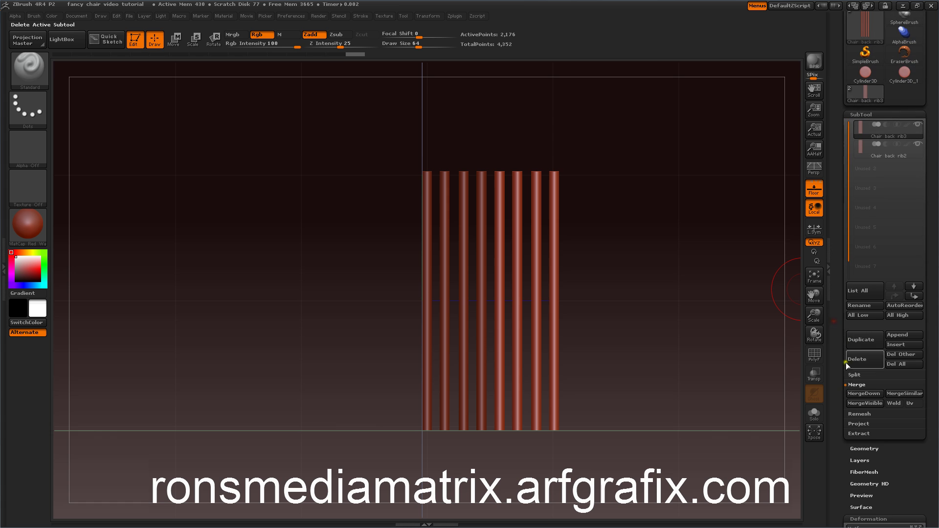
{"action": "left_click", "coordinate": [853, 394]}
{"action": "left_click", "coordinate": [754, 414]}
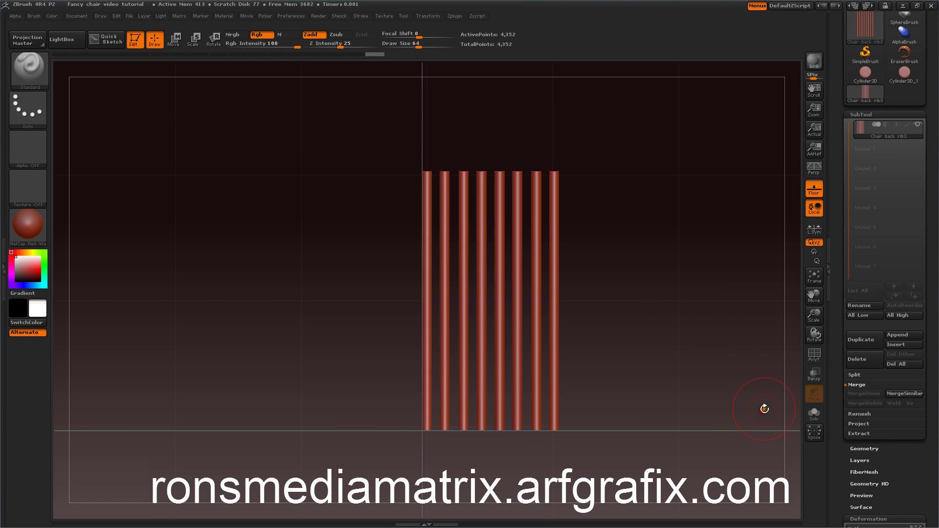
{"action": "left_click_drag", "start_coordinate": [720, 243], "coordinate": [719, 266]}
Toggle the PolyF wireframe to inspect the eight ribs' mesh
{"action": "left_click", "coordinate": [816, 359]}
{"action": "left_click", "coordinate": [816, 360]}
{"action": "left_click", "coordinate": [815, 359]}
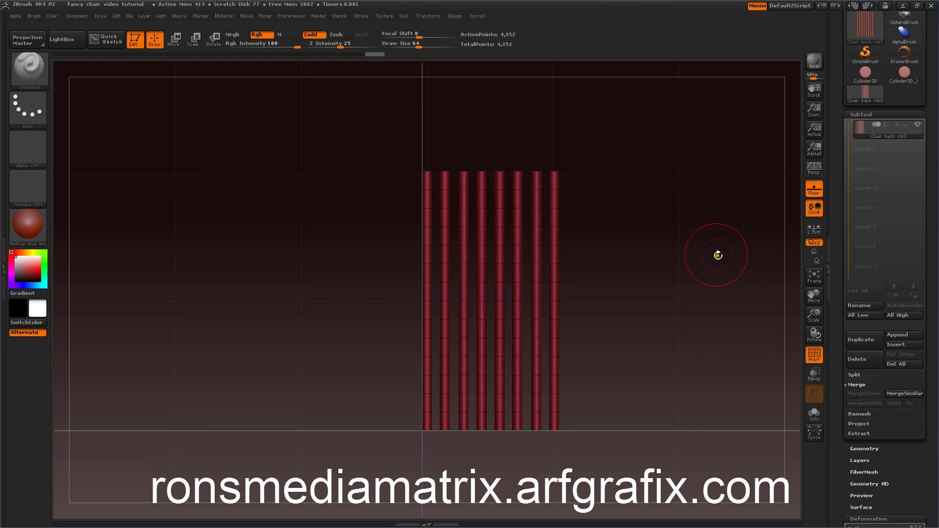
{"action": "mouse_move", "coordinate": [719, 255]}
{"action": "left_mouse_down"}
{"action": "mouse_move", "coordinate": [687, 324]}
{"action": "mouse_move", "coordinate": [692, 340]}
{"action": "mouse_move", "coordinate": [706, 340]}
{"action": "mouse_move", "coordinate": [715, 319]}
{"action": "mouse_move", "coordinate": [706, 286]}
{"action": "mouse_move", "coordinate": [713, 247]}
{"action": "left_mouse_up"}
{"action": "left_click", "coordinate": [812, 360]}
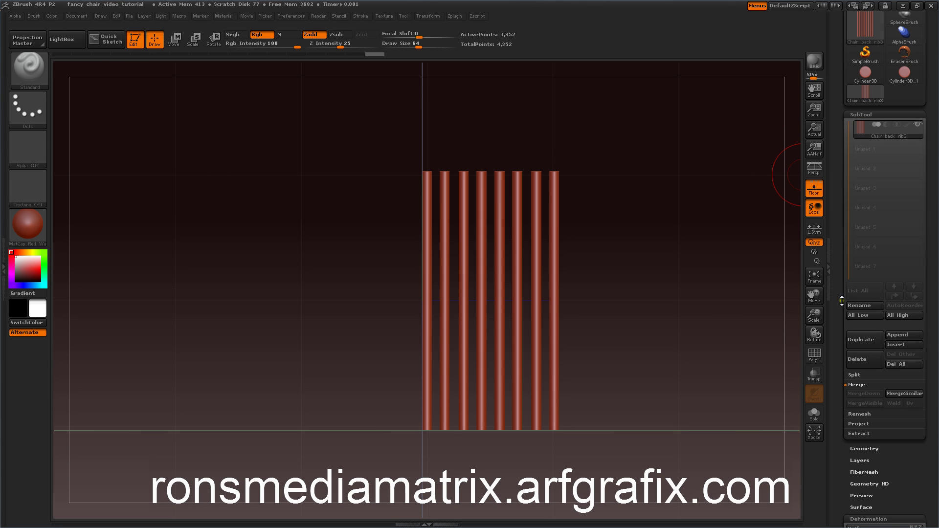
{"action": "scroll", "coordinate": [842, 301], "scroll_direction": "down", "scroll_amount": 5}
With Smt off, Divide the ribs to 264,192 points, then Del Lower
{"action": "left_click", "coordinate": [859, 238]}
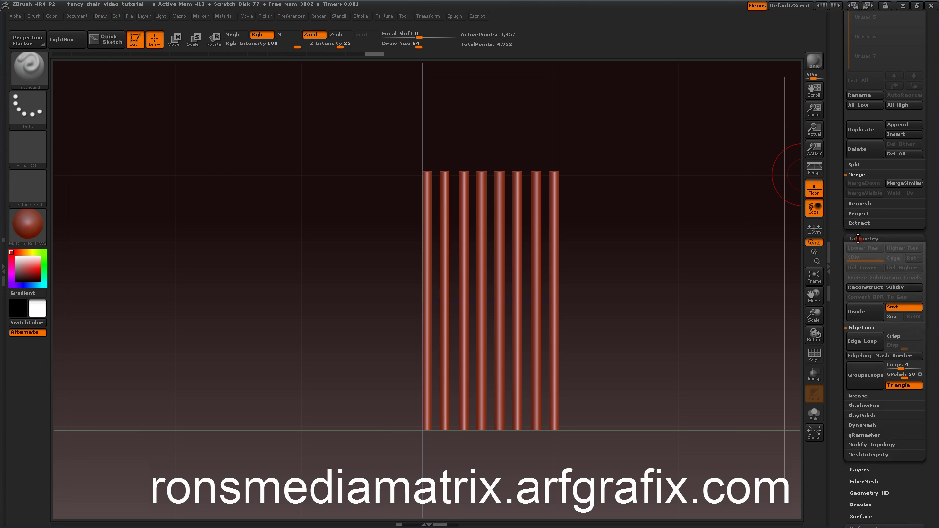
{"action": "left_click", "coordinate": [899, 308]}
{"action": "left_click", "coordinate": [867, 312]}
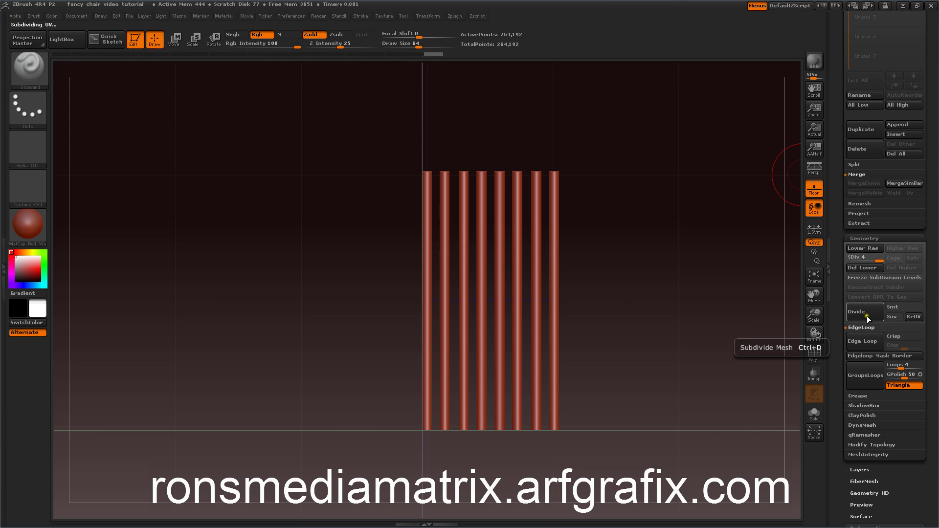
{"action": "left_click", "coordinate": [863, 269]}
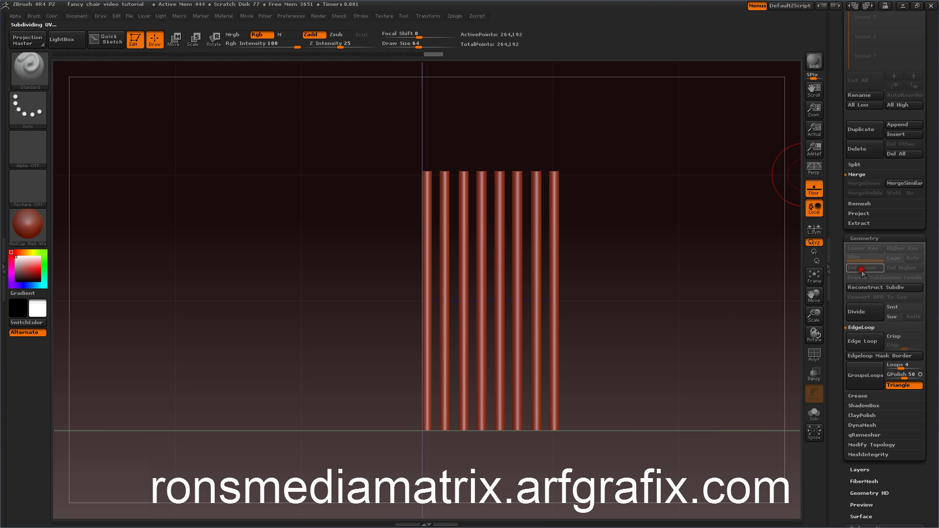
{"action": "left_click", "coordinate": [813, 354]}
{"action": "left_click_drag", "start_coordinate": [727, 290], "coordinate": [711, 266]}
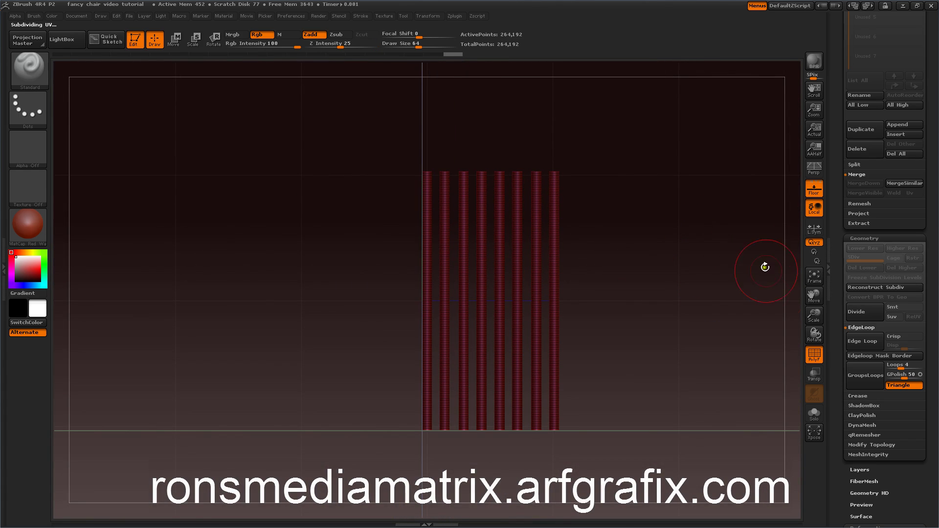
Enable XYZ on Deformation Size and drag it to -57 to shorten the ribs
{"action": "left_click", "coordinate": [814, 354]}
{"action": "left_click_drag", "start_coordinate": [755, 309], "coordinate": [732, 286]}
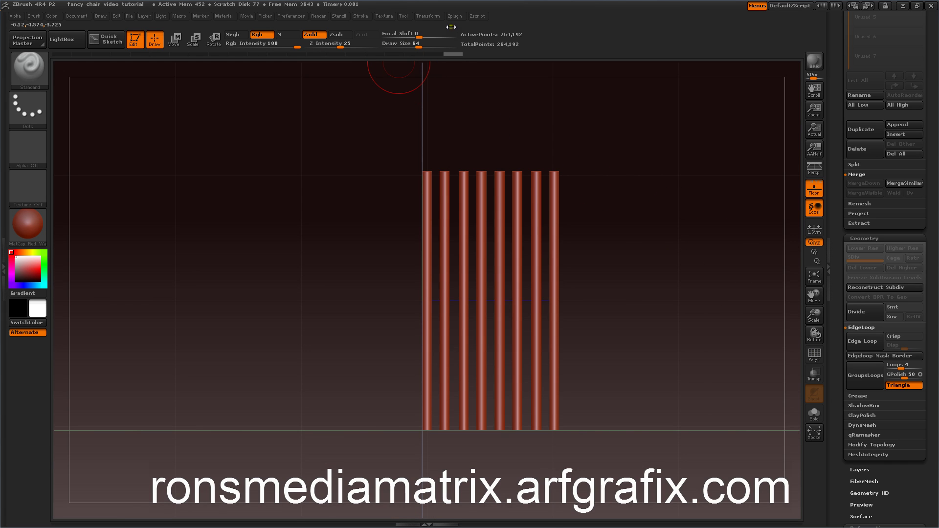
{"action": "left_click", "coordinate": [433, 16]}
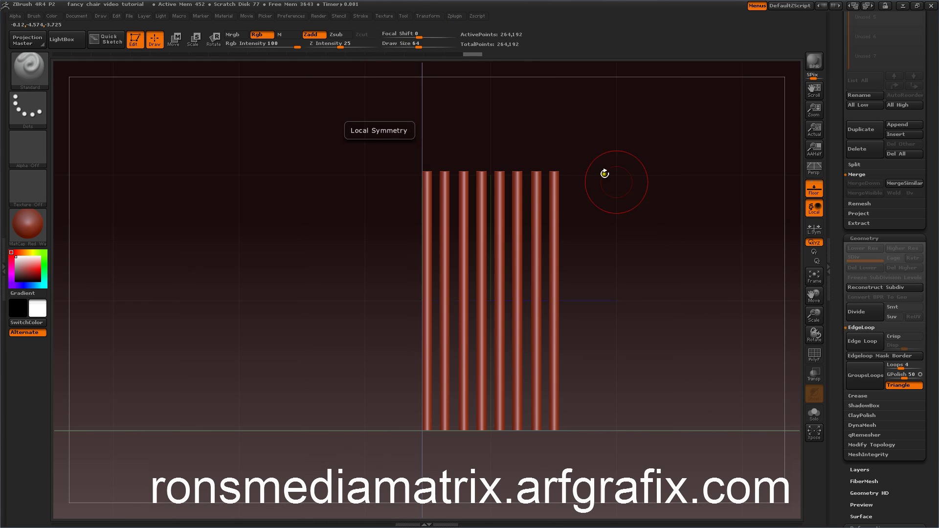
{"action": "left_click_drag", "start_coordinate": [634, 201], "coordinate": [645, 232]}
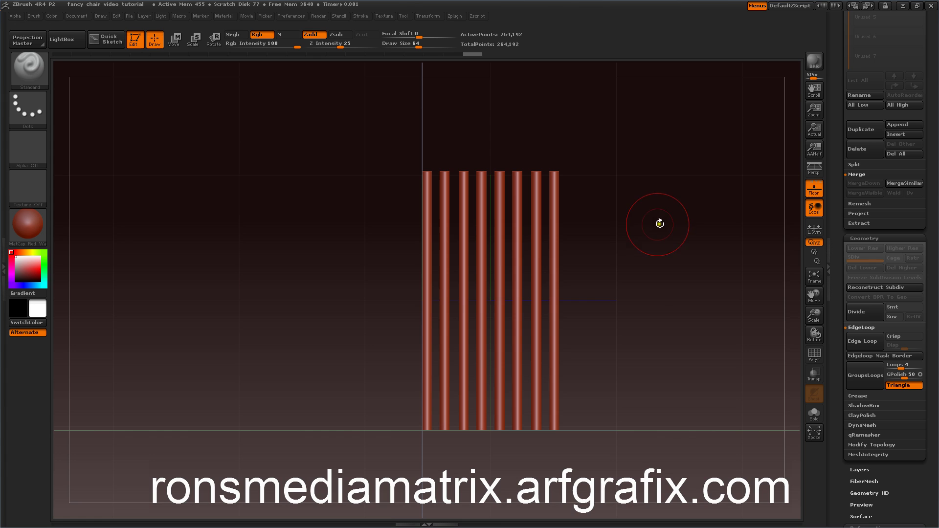
{"action": "left_click_drag", "start_coordinate": [631, 245], "coordinate": [608, 237]}
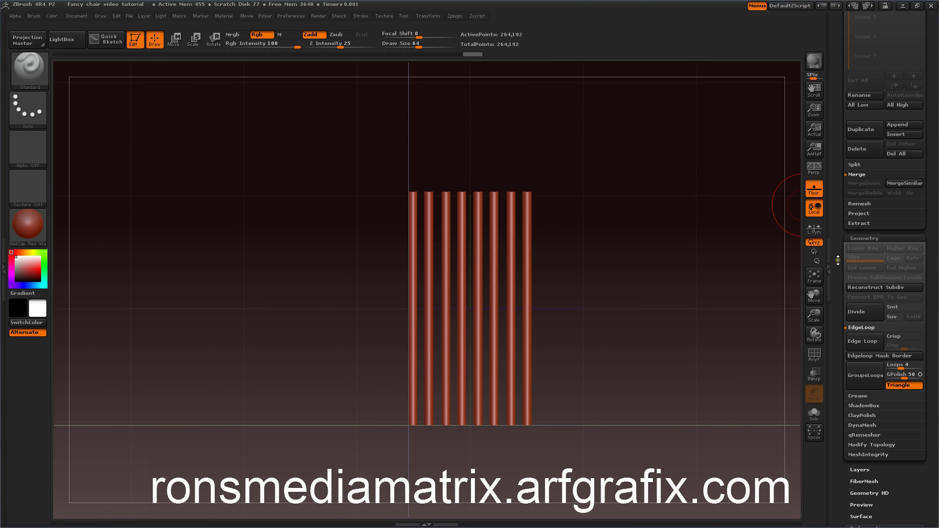
{"action": "left_click_drag", "start_coordinate": [838, 262], "coordinate": [843, 161]}
{"action": "left_click", "coordinate": [921, 346]}
{"action": "left_click_drag", "start_coordinate": [881, 348], "coordinate": [864, 346]}
{"action": "left_click", "coordinate": [674, 300]}
{"action": "left_click_drag", "start_coordinate": [629, 222], "coordinate": [633, 250]}
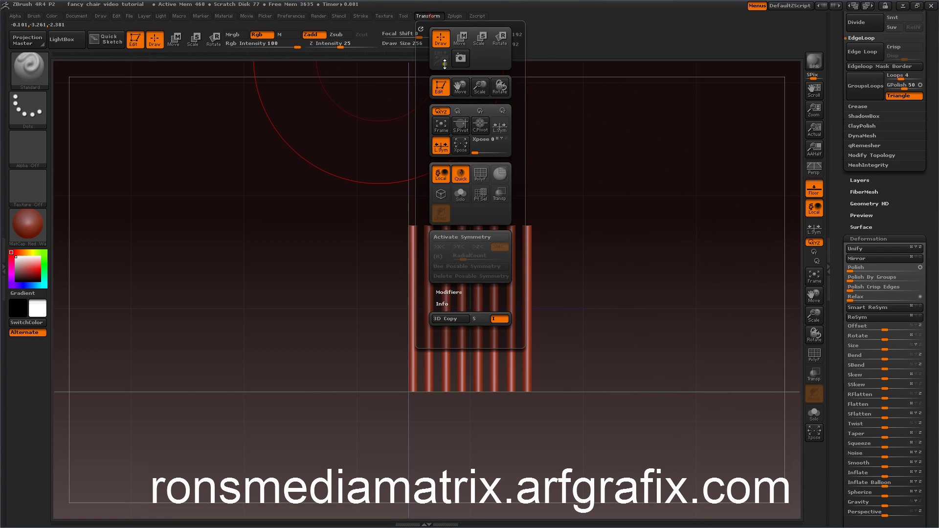
Turn on X mirror symmetry and select the Move Elastic brush
{"action": "left_click", "coordinate": [463, 237]}
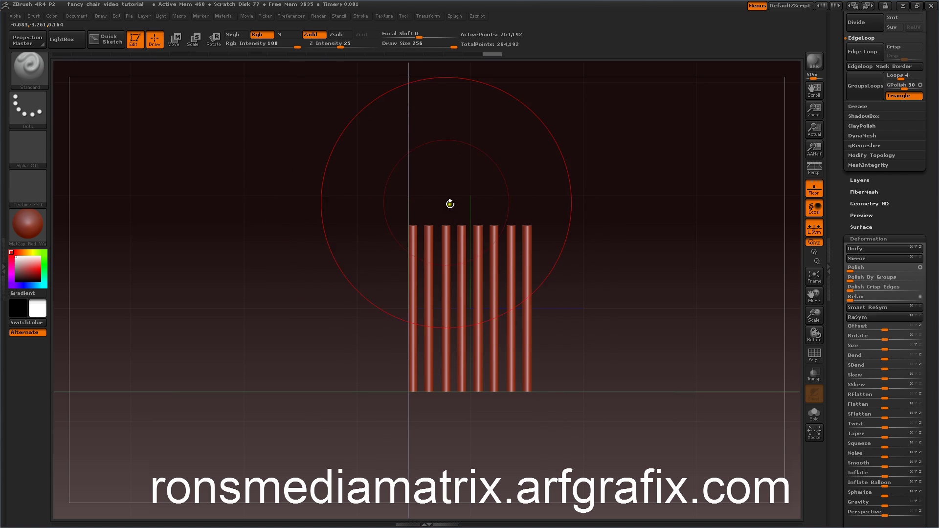
{"action": "left_click", "coordinate": [28, 67]}
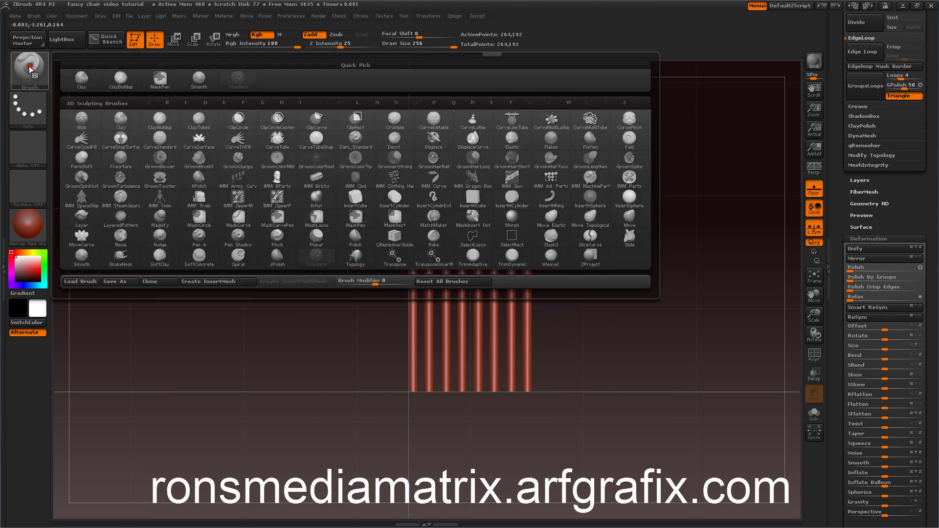
{"action": "left_click", "coordinate": [538, 217]}
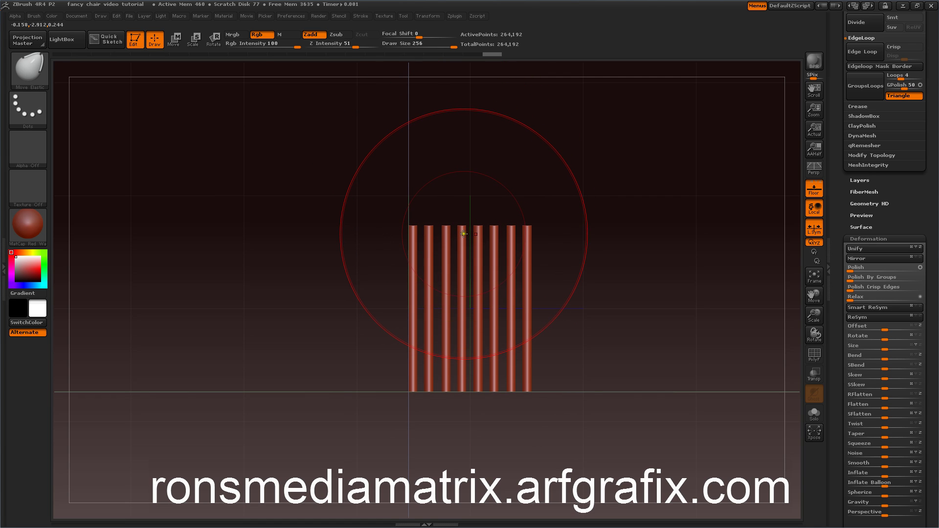
Pull the rib tops up into an arch and flare the outer ribs outward symmetrically
{"action": "left_click_drag", "start_coordinate": [463, 234], "coordinate": [461, 229]}
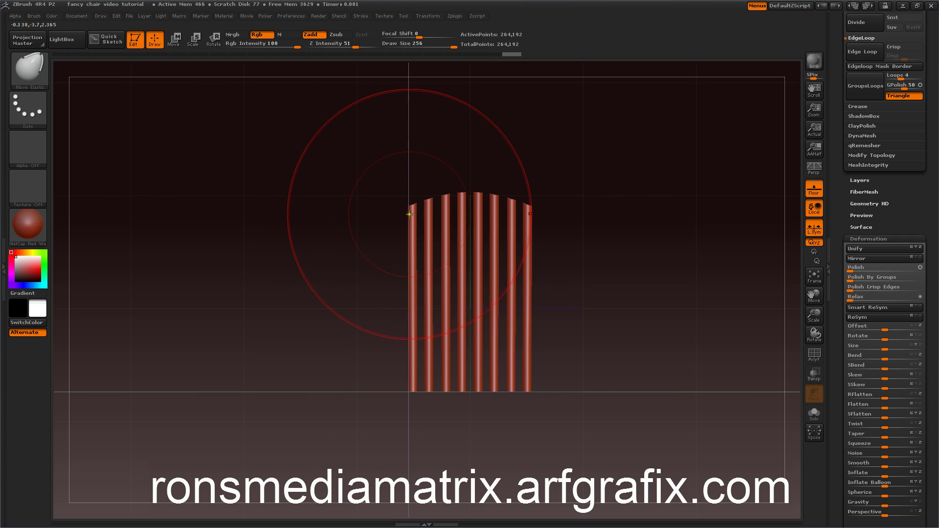
{"action": "left_click_drag", "start_coordinate": [419, 216], "coordinate": [399, 199]}
{"action": "mouse_move", "coordinate": [328, 178]}
{"action": "left_mouse_down"}
{"action": "mouse_move", "coordinate": [303, 205]}
{"action": "mouse_move", "coordinate": [272, 197]}
{"action": "mouse_move", "coordinate": [319, 191]}
{"action": "left_mouse_up"}
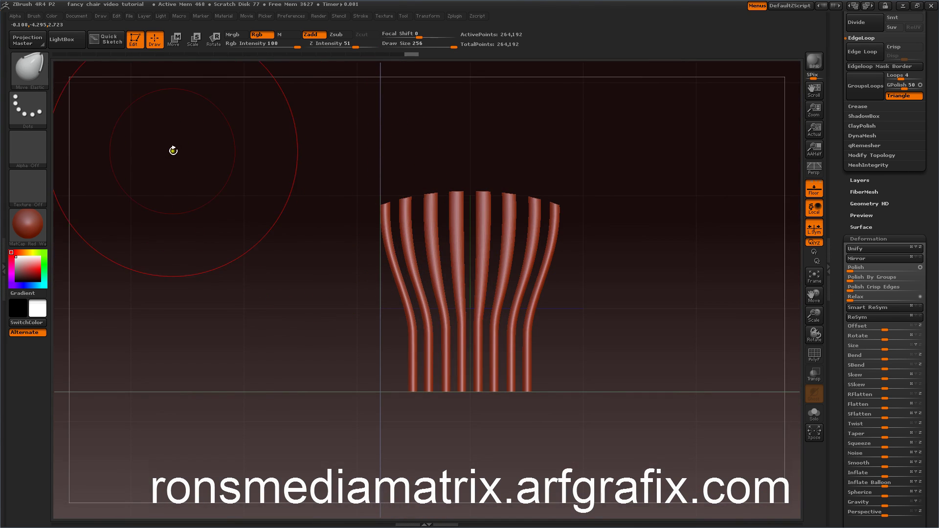
Switch to the Standard brush and return to a straight front view
{"action": "left_click", "coordinate": [32, 64]}
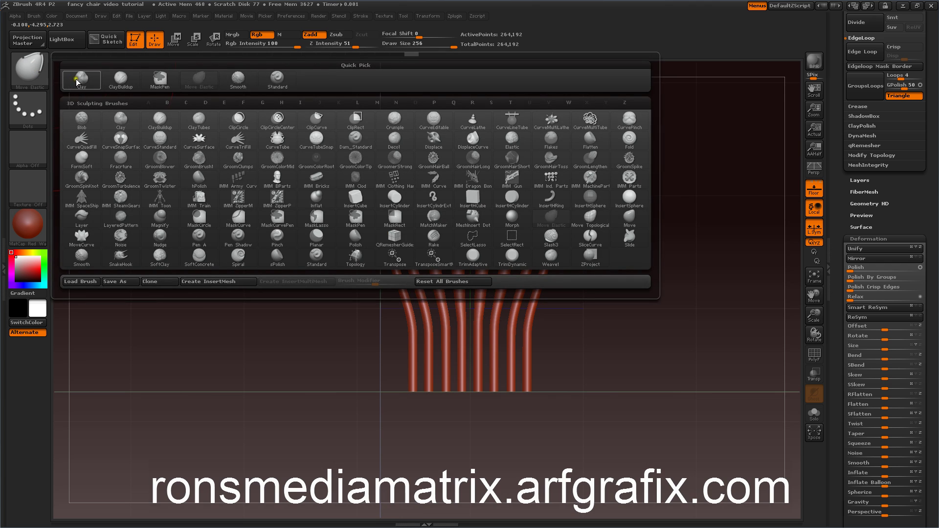
{"action": "left_click", "coordinate": [270, 76]}
{"action": "mouse_move", "coordinate": [606, 168]}
{"action": "left_mouse_down"}
{"action": "mouse_move", "coordinate": [556, 174]}
{"action": "mouse_move", "coordinate": [610, 159]}
{"action": "left_mouse_up"}
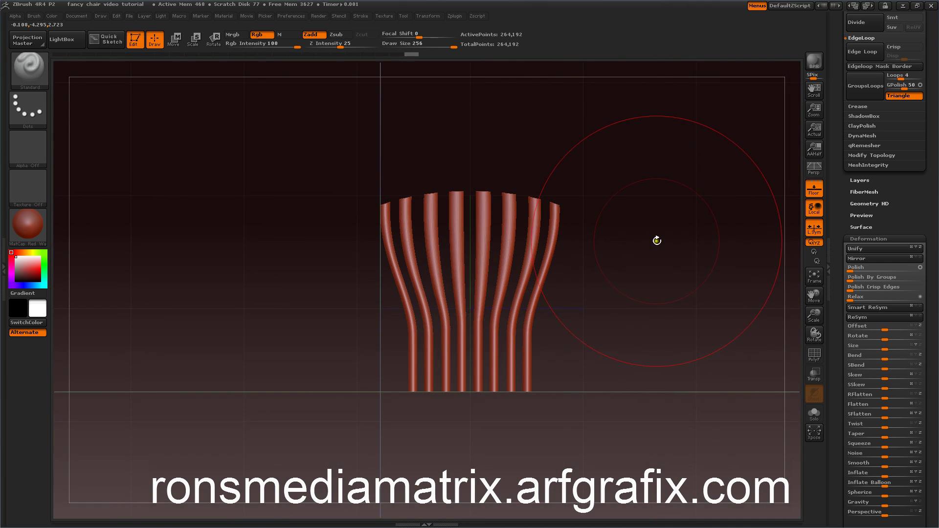
{"action": "left_click_drag", "start_coordinate": [653, 240], "coordinate": [660, 235], "text": "shift"}
DynaMesh the eight ribs at resolution 128, then check the new mesh with PolyF
{"action": "left_click", "coordinate": [857, 238]}
{"action": "left_click_drag", "start_coordinate": [845, 233], "coordinate": [841, 258]}
{"action": "left_click", "coordinate": [853, 254]}
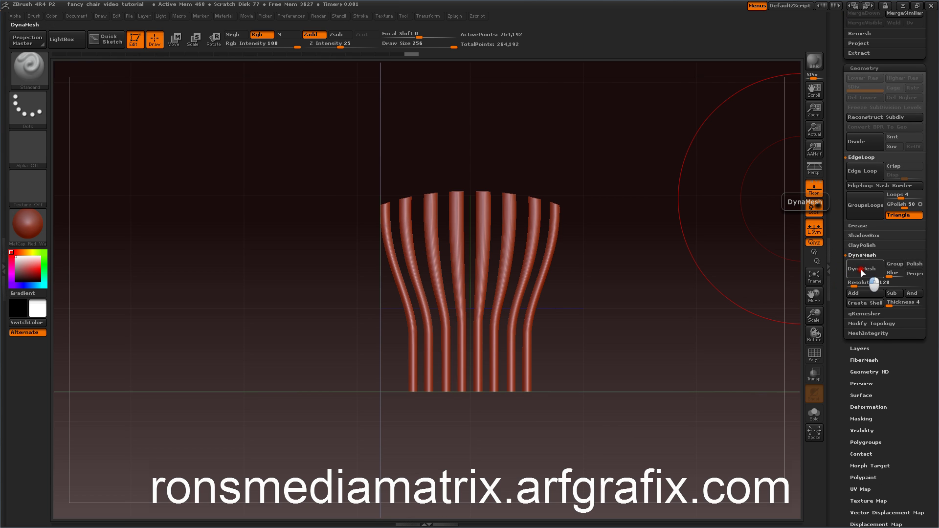
{"action": "left_click", "coordinate": [860, 269]}
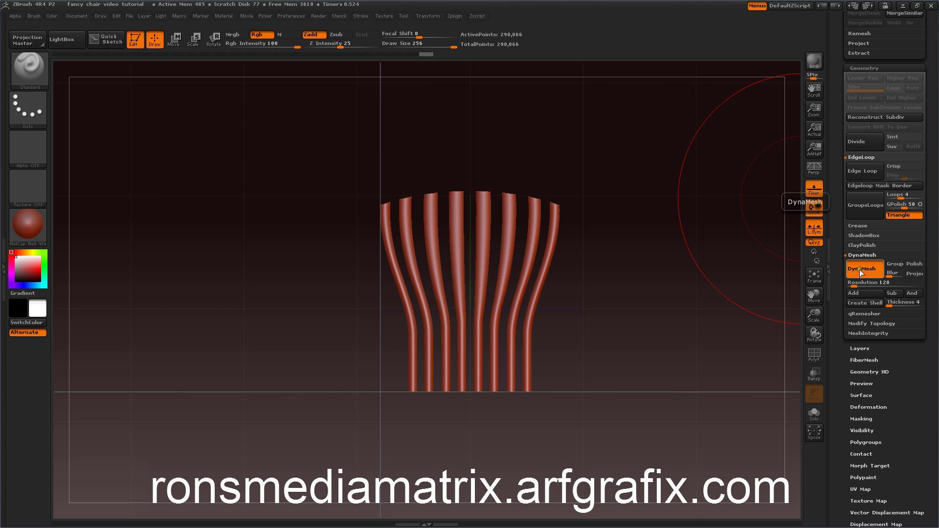
{"action": "left_click_drag", "start_coordinate": [702, 199], "coordinate": [654, 243]}
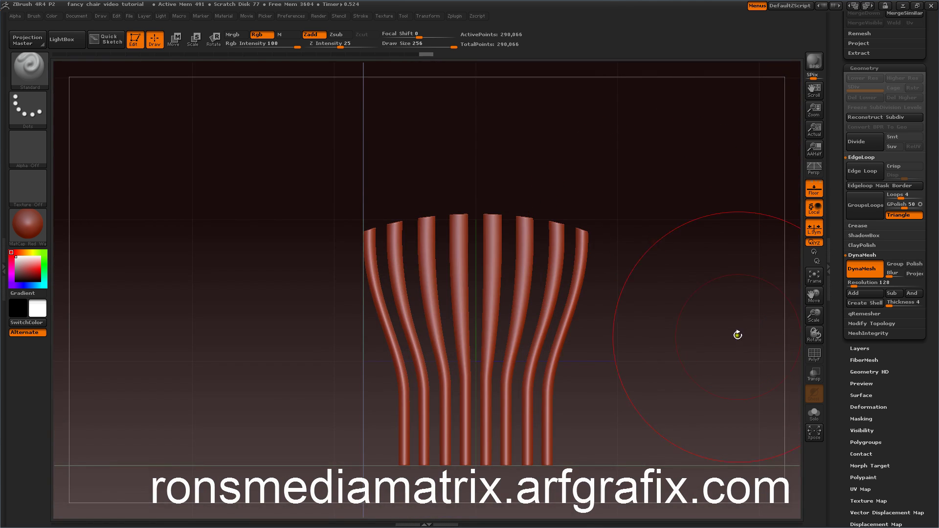
{"action": "left_click", "coordinate": [815, 355]}
{"action": "mouse_move", "coordinate": [723, 289]}
{"action": "left_mouse_down", "text": "shift"}
{"action": "mouse_move", "coordinate": [719, 315]}
{"action": "mouse_move", "coordinate": [728, 283]}
{"action": "mouse_move", "coordinate": [738, 292]}
{"action": "mouse_move", "coordinate": [724, 290]}
{"action": "left_mouse_up", "text": "shift"}
{"action": "left_click", "coordinate": [814, 356]}
Smooth the dynameshed ribs with the Deformation Polish slider and inspect them from several angles
{"action": "left_click_drag", "start_coordinate": [842, 275], "coordinate": [837, 241]}
{"action": "left_click", "coordinate": [856, 265]}
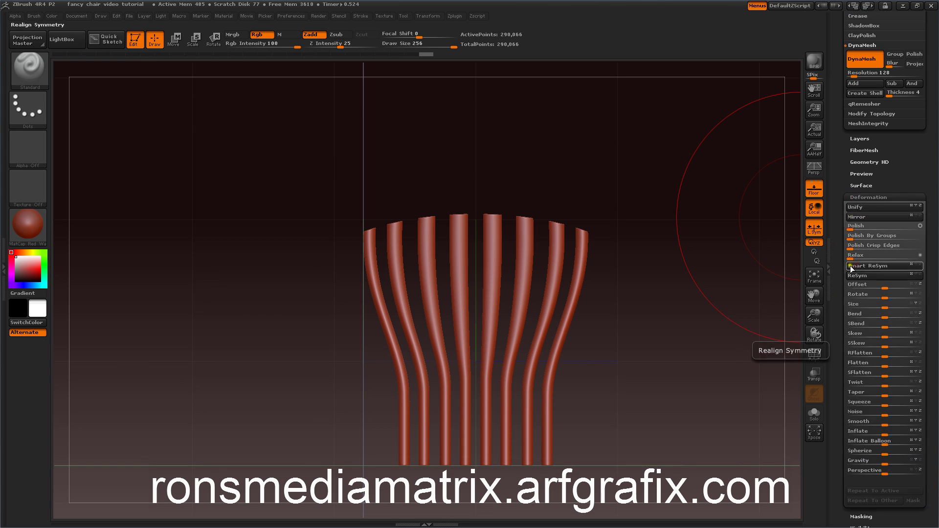
{"action": "left_click_drag", "start_coordinate": [841, 283], "coordinate": [867, 269]}
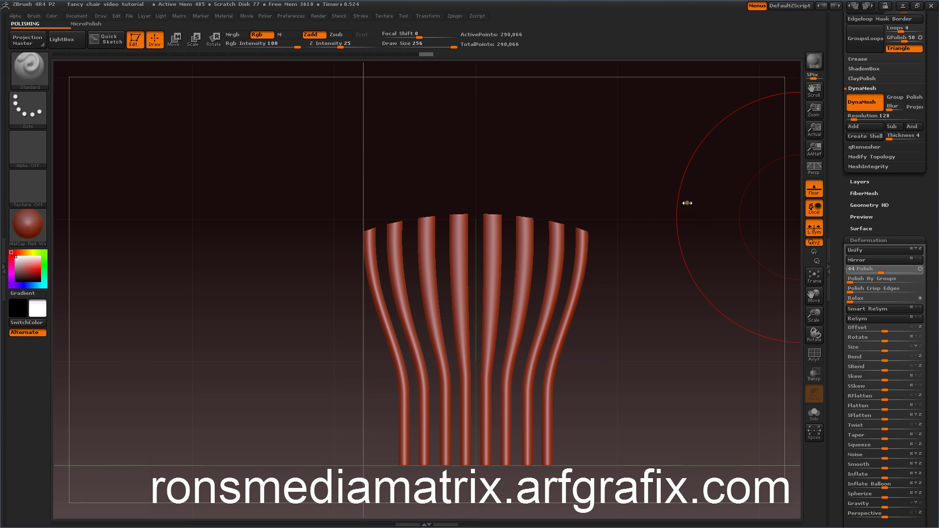
{"action": "mouse_move", "coordinate": [667, 184]}
{"action": "left_mouse_down"}
{"action": "mouse_move", "coordinate": [683, 205]}
{"action": "mouse_move", "coordinate": [674, 222]}
{"action": "mouse_move", "coordinate": [686, 198]}
{"action": "mouse_move", "coordinate": [673, 210]}
{"action": "mouse_move", "coordinate": [700, 210]}
{"action": "mouse_move", "coordinate": [693, 198]}
{"action": "left_mouse_up"}
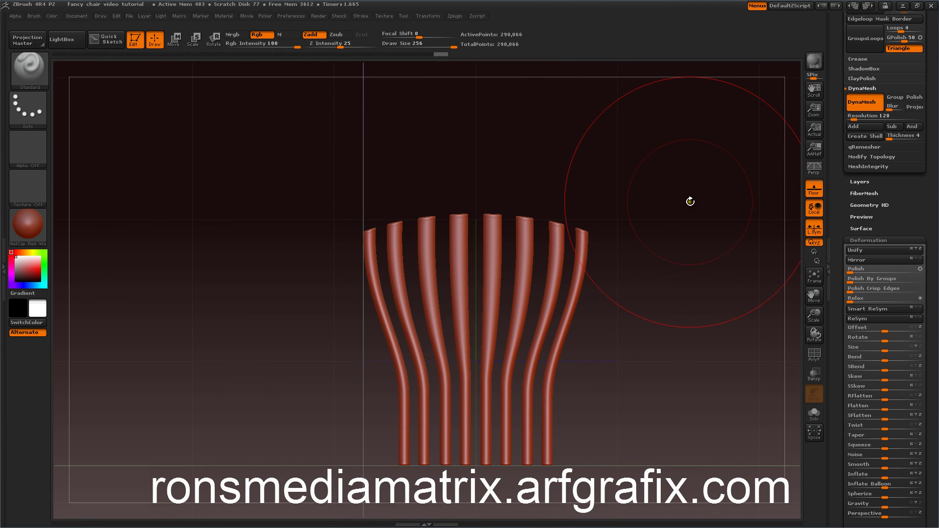
{"action": "mouse_move", "coordinate": [702, 212]}
{"action": "left_mouse_down"}
{"action": "mouse_move", "coordinate": [698, 225]}
{"action": "mouse_move", "coordinate": [698, 216]}
{"action": "mouse_move", "coordinate": [652, 240]}
{"action": "mouse_move", "coordinate": [700, 245]}
{"action": "mouse_move", "coordinate": [698, 235]}
{"action": "mouse_move", "coordinate": [720, 267]}
{"action": "left_mouse_up"}
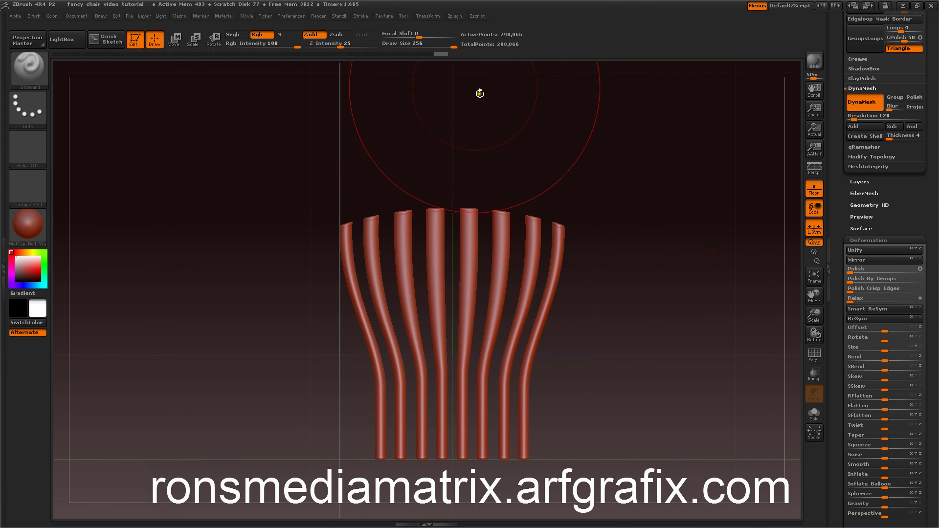
{"action": "left_click", "coordinate": [430, 15]}
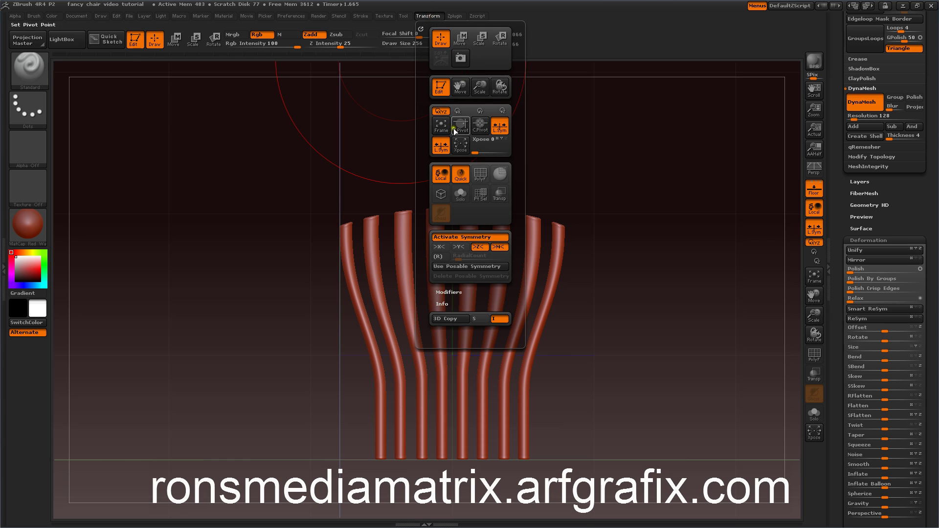
{"action": "left_click_drag", "start_coordinate": [660, 216], "coordinate": [634, 213]}
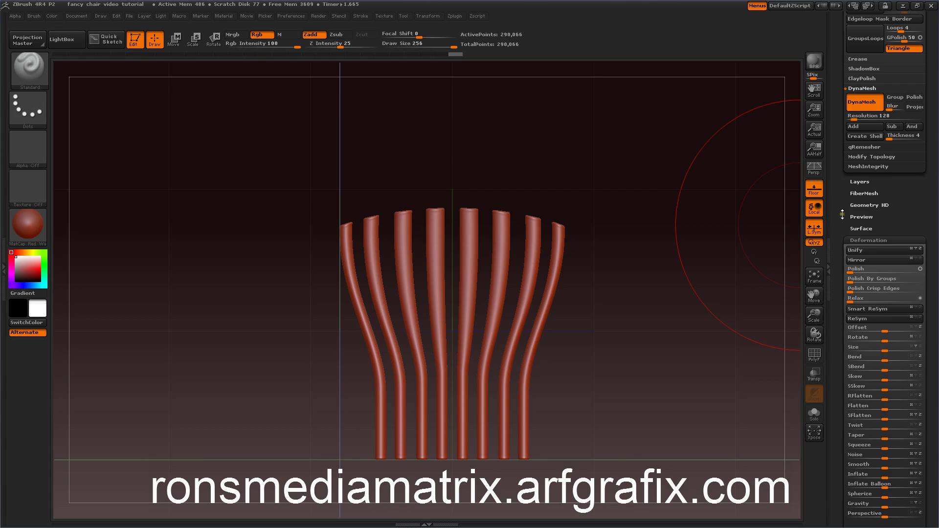
{"action": "left_click_drag", "start_coordinate": [842, 214], "coordinate": [841, 246]}
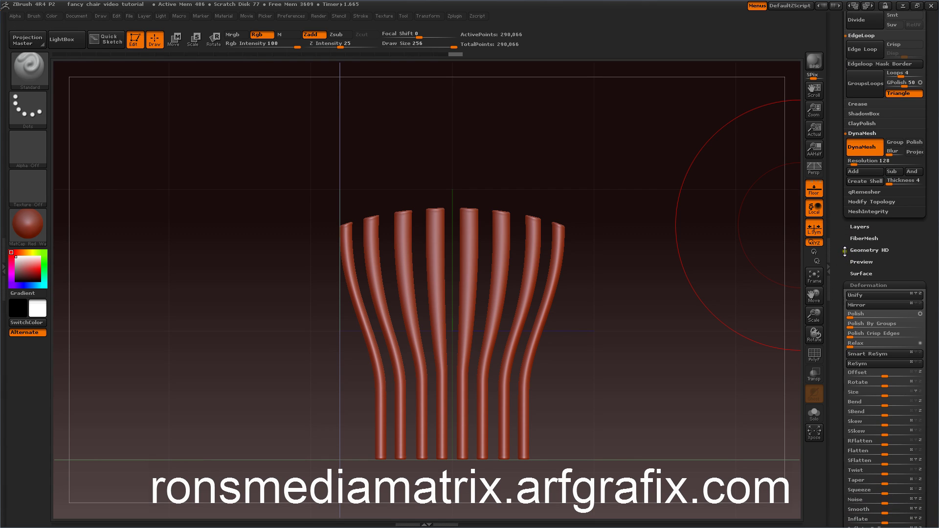
Append a Cube3D subtool and make it the active subtool
{"action": "left_click_drag", "start_coordinate": [846, 252], "coordinate": [843, 274]}
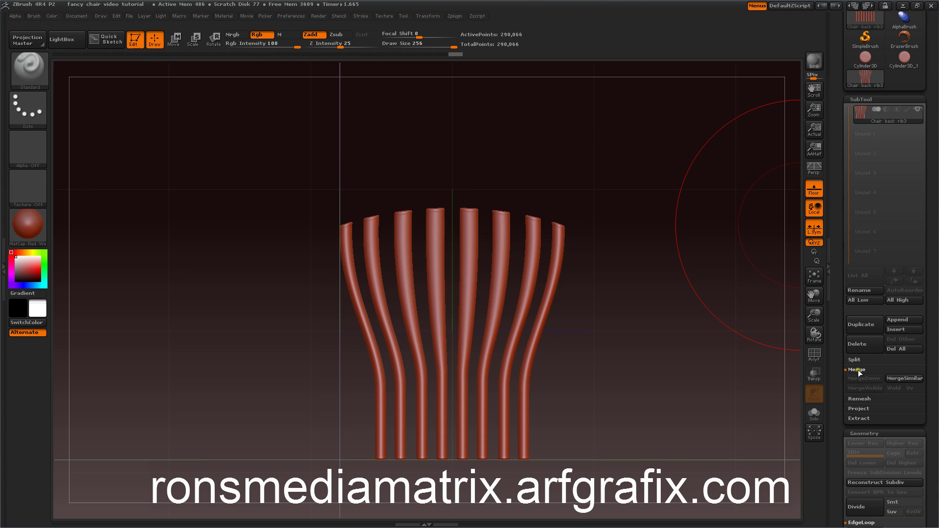
{"action": "left_click_drag", "start_coordinate": [839, 344], "coordinate": [838, 326]}
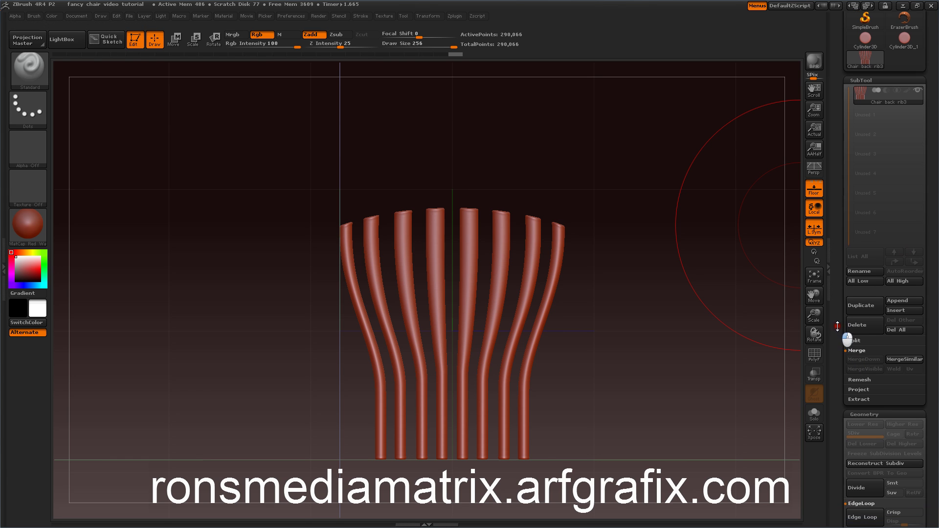
{"action": "left_click", "coordinate": [894, 302]}
{"action": "left_click", "coordinate": [590, 350]}
{"action": "mouse_move", "coordinate": [660, 256]}
{"action": "left_mouse_down"}
{"action": "mouse_move", "coordinate": [650, 294]}
{"action": "mouse_move", "coordinate": [671, 268]}
{"action": "left_mouse_up"}
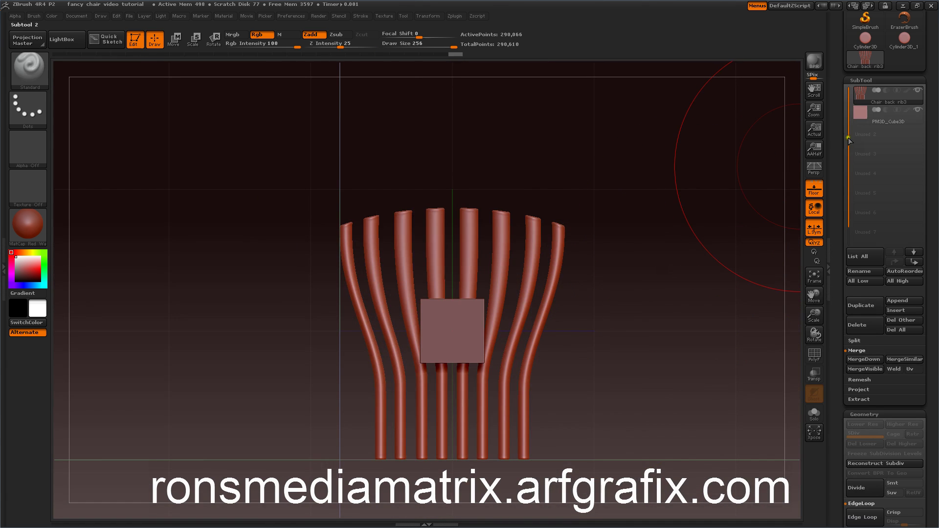
{"action": "left_click", "coordinate": [862, 114]}
Show the cube's polygon wireframe and inspect it against the chair-back ribs
{"action": "mouse_move", "coordinate": [694, 195]}
{"action": "left_mouse_down"}
{"action": "mouse_move", "coordinate": [708, 220]}
{"action": "mouse_move", "coordinate": [703, 207]}
{"action": "left_mouse_up"}
{"action": "left_click", "coordinate": [808, 354]}
{"action": "left_click_drag", "start_coordinate": [717, 269], "coordinate": [709, 287]}
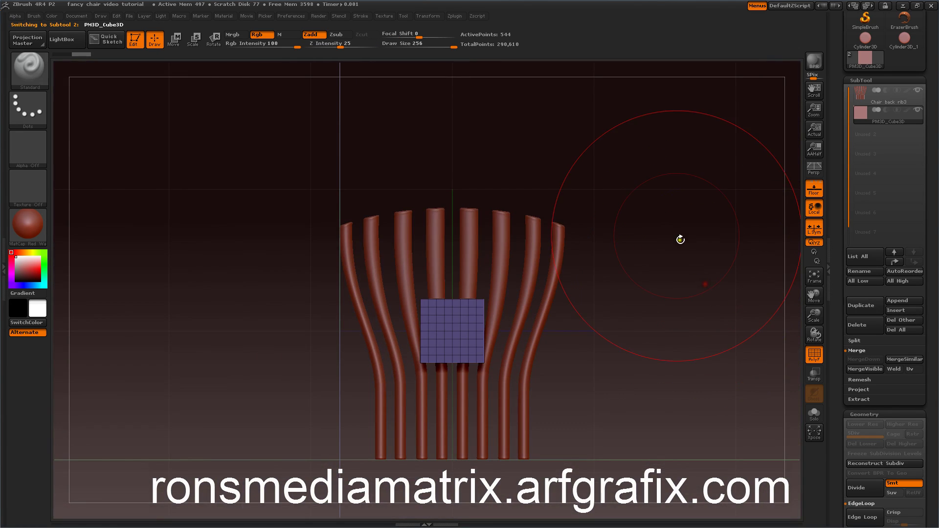
{"action": "mouse_move", "coordinate": [679, 239]}
{"action": "left_mouse_down"}
{"action": "mouse_move", "coordinate": [699, 244]}
{"action": "mouse_move", "coordinate": [673, 251]}
{"action": "mouse_move", "coordinate": [689, 240]}
{"action": "mouse_move", "coordinate": [725, 245]}
{"action": "mouse_move", "coordinate": [693, 241]}
{"action": "mouse_move", "coordinate": [713, 262]}
{"action": "mouse_move", "coordinate": [728, 262]}
{"action": "mouse_move", "coordinate": [723, 252]}
{"action": "left_mouse_up"}
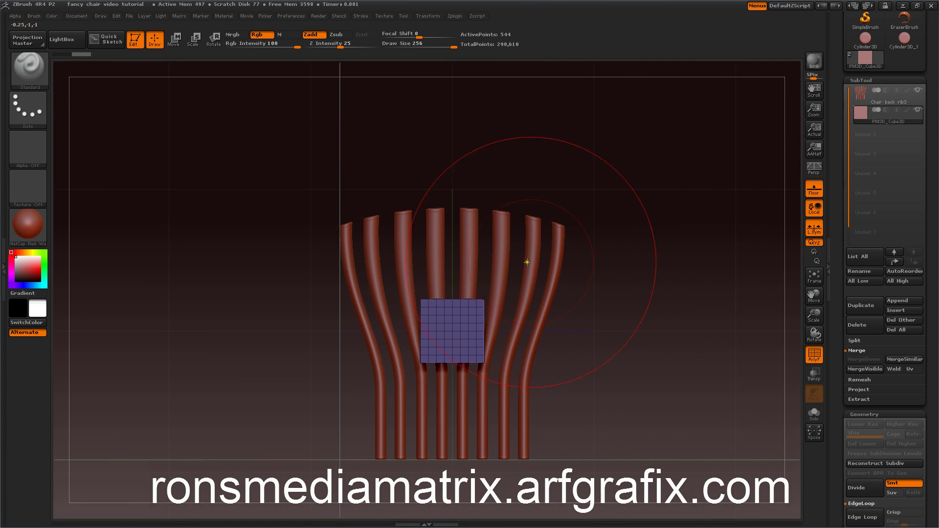
{"action": "left_click_drag", "start_coordinate": [641, 332], "coordinate": [677, 348]}
Rename the cube subtool to 'char back arch'
{"action": "mouse_move", "coordinate": [839, 287]}
{"action": "left_mouse_down"}
{"action": "mouse_move", "coordinate": [840, 313]}
{"action": "mouse_move", "coordinate": [836, 252]}
{"action": "mouse_move", "coordinate": [836, 316]}
{"action": "left_mouse_up"}
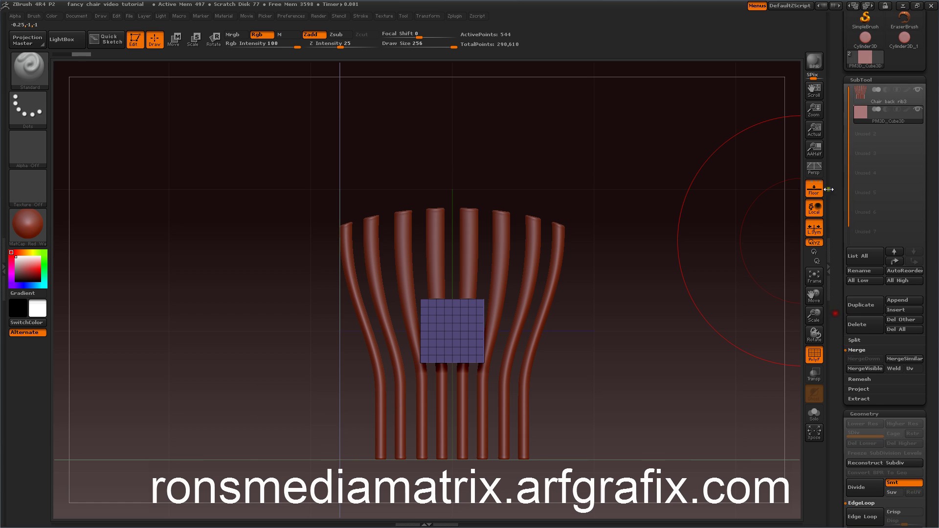
{"action": "left_click", "coordinate": [852, 270]}
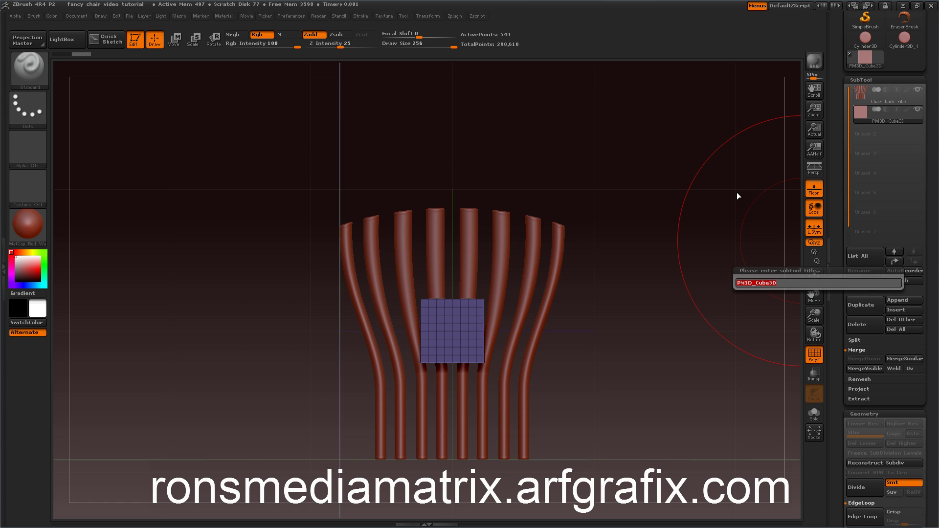
{"action": "type", "text": "char back arch"}
{"action": "key", "text": "Return"}
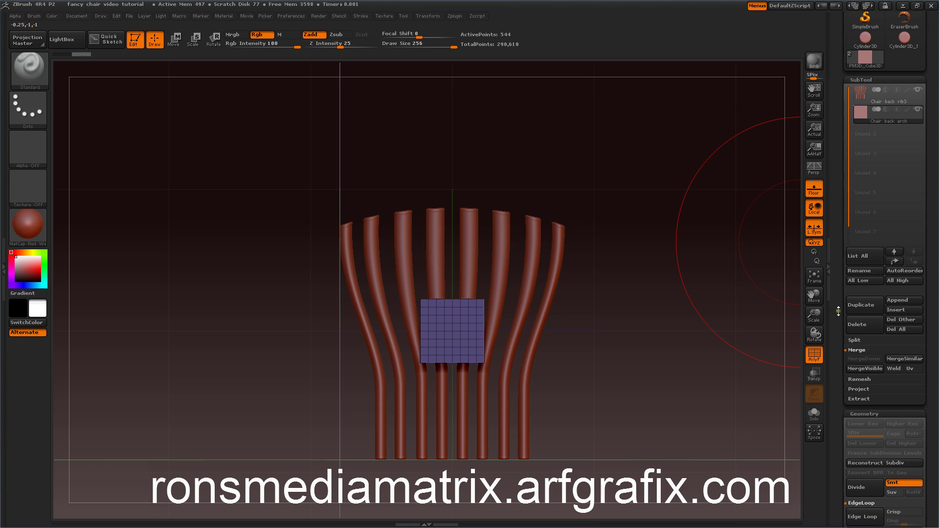
Flatten the cube vertically with the Deformation Size slider
{"action": "left_click_drag", "start_coordinate": [839, 313], "coordinate": [839, 181]}
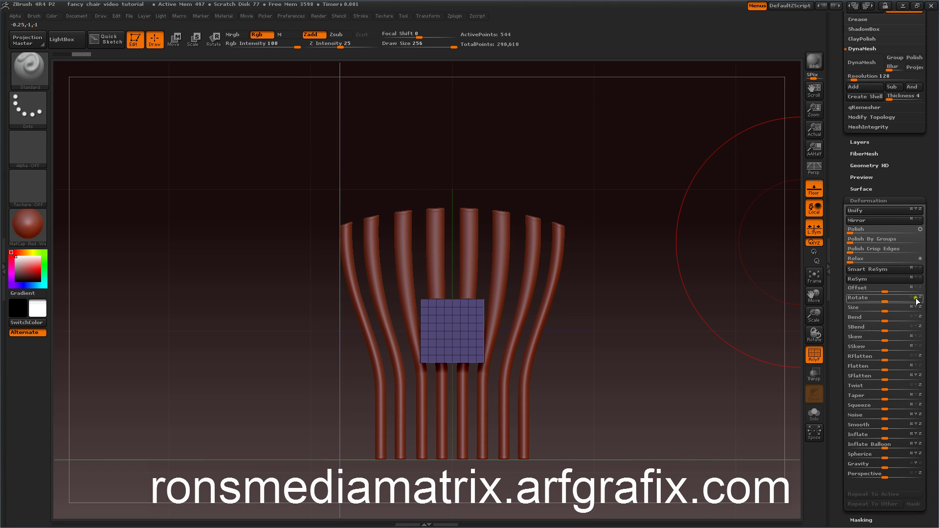
{"action": "left_click", "coordinate": [871, 297]}
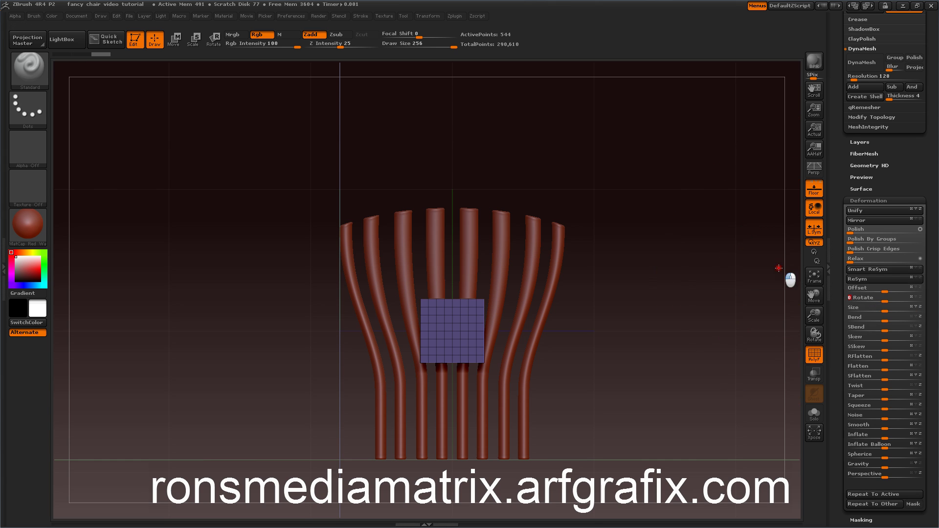
{"action": "left_click_drag", "start_coordinate": [788, 273], "coordinate": [739, 262]}
{"action": "left_click_drag", "start_coordinate": [841, 302], "coordinate": [841, 274]}
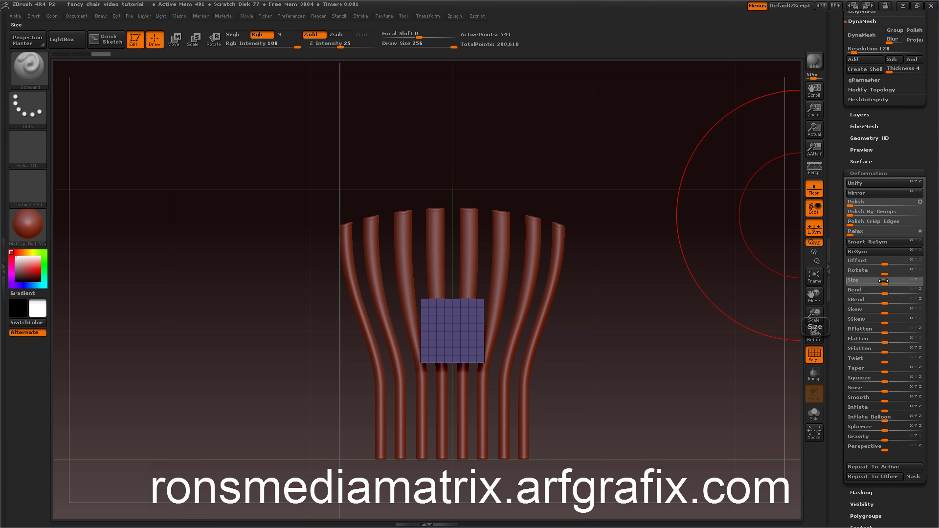
{"action": "left_click_drag", "start_coordinate": [883, 280], "coordinate": [849, 282]}
{"action": "left_click_drag", "start_coordinate": [710, 260], "coordinate": [739, 270]}
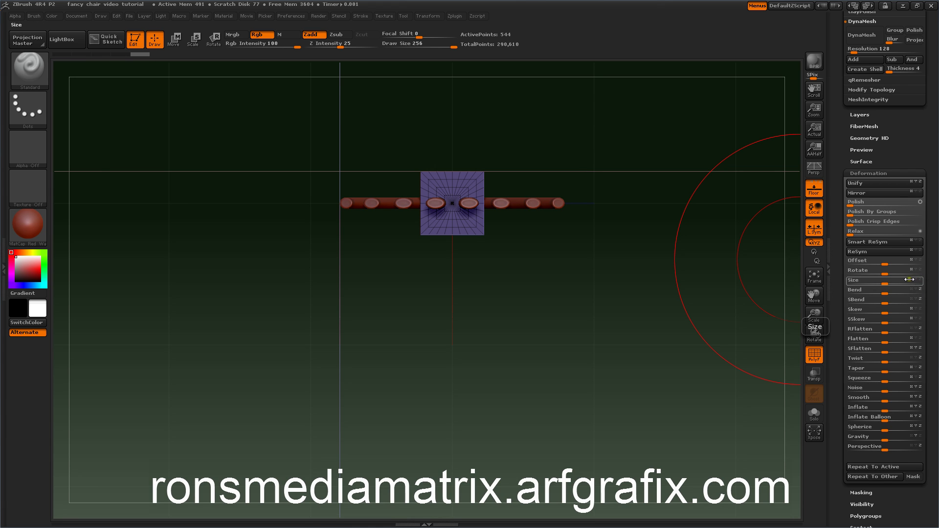
Squash the cube into a thinner slab and stretch it wide across all eight ribs
{"action": "left_click_drag", "start_coordinate": [885, 281], "coordinate": [855, 281]}
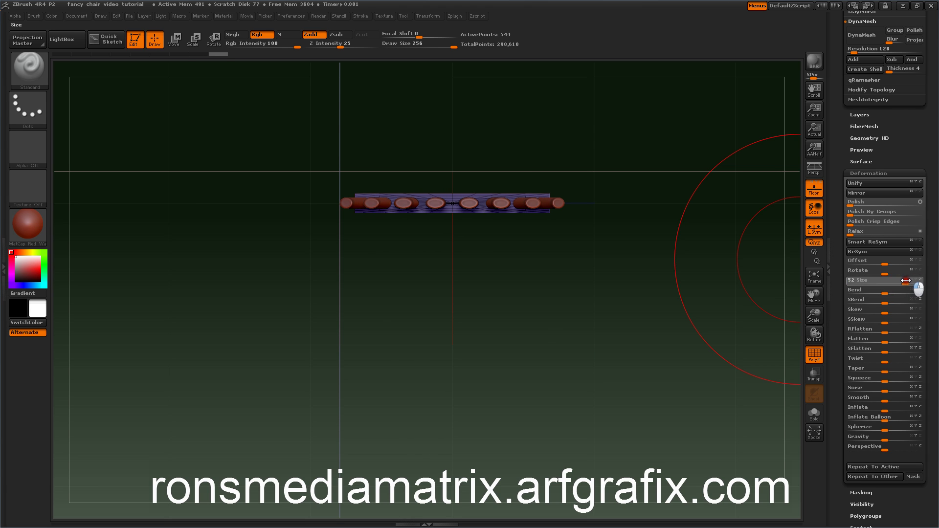
{"action": "left_click_drag", "start_coordinate": [883, 282], "coordinate": [897, 281]}
{"action": "left_click_drag", "start_coordinate": [719, 305], "coordinate": [713, 218]}
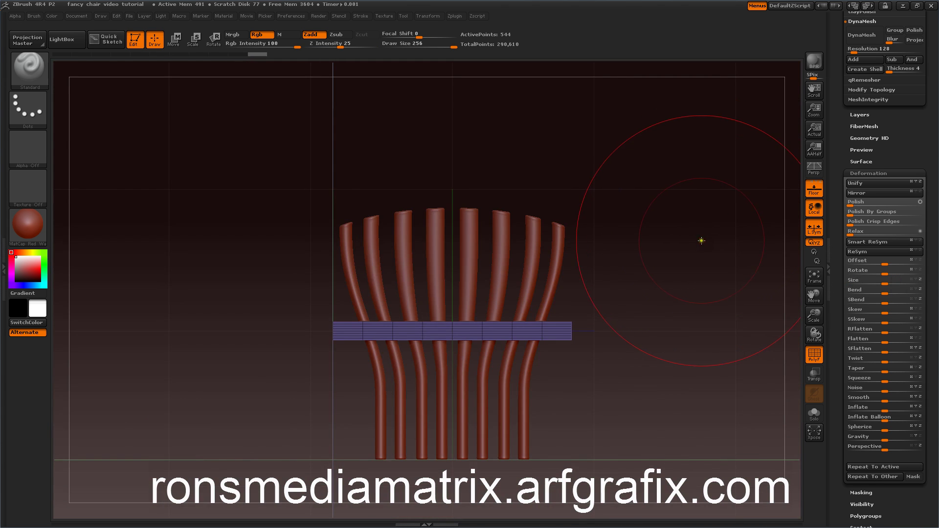
{"action": "left_click_drag", "start_coordinate": [713, 251], "coordinate": [786, 179]}
Divide the arch bar up to 33,024 points and delete its lower subdivision levels
{"action": "left_click_drag", "start_coordinate": [842, 145], "coordinate": [841, 248]}
{"action": "left_click", "coordinate": [859, 277]}
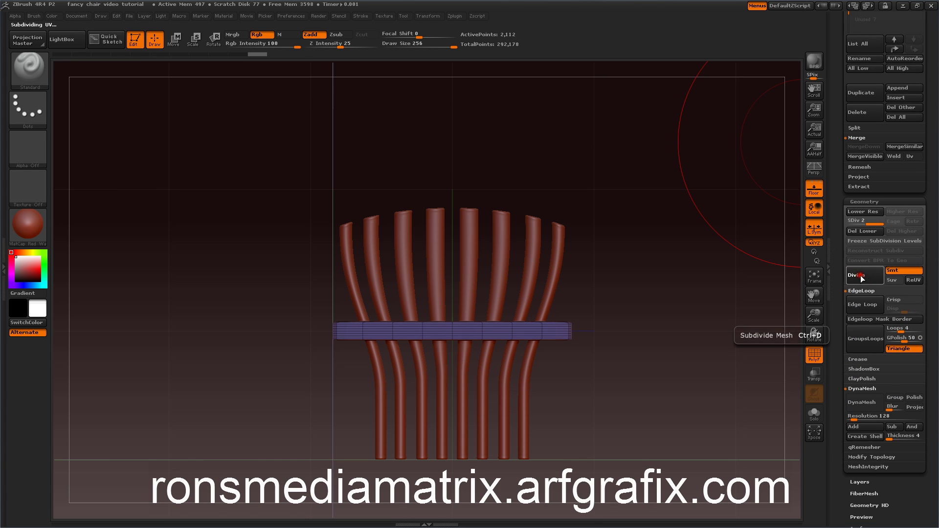
{"action": "left_click", "coordinate": [862, 277]}
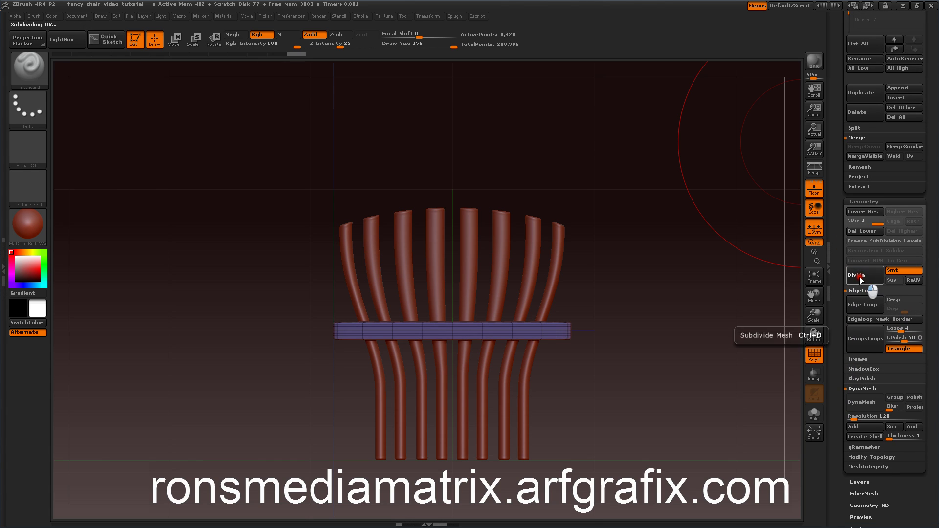
{"action": "left_click", "coordinate": [863, 231]}
{"action": "mouse_move", "coordinate": [694, 202]}
{"action": "left_mouse_down"}
{"action": "mouse_move", "coordinate": [702, 268]}
{"action": "mouse_move", "coordinate": [704, 228]}
{"action": "mouse_move", "coordinate": [674, 201]}
{"action": "mouse_move", "coordinate": [691, 237]}
{"action": "mouse_move", "coordinate": [714, 231]}
{"action": "mouse_move", "coordinate": [713, 245]}
{"action": "mouse_move", "coordinate": [700, 237]}
{"action": "mouse_move", "coordinate": [717, 254]}
{"action": "mouse_move", "coordinate": [706, 244]}
{"action": "left_mouse_up"}
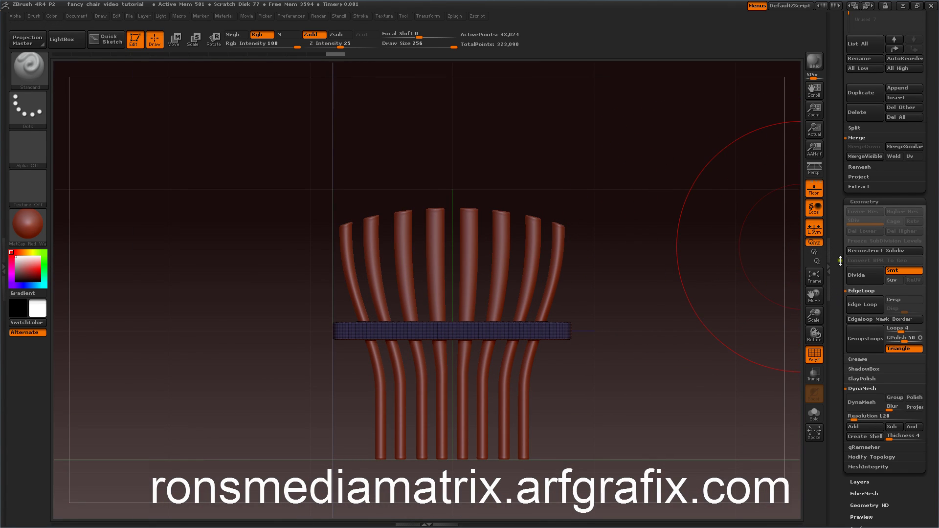
Rotate the band 90 degrees with the Deformation Rotate slider
{"action": "left_click", "coordinate": [852, 201]}
{"action": "left_click_drag", "start_coordinate": [838, 242], "coordinate": [838, 177]}
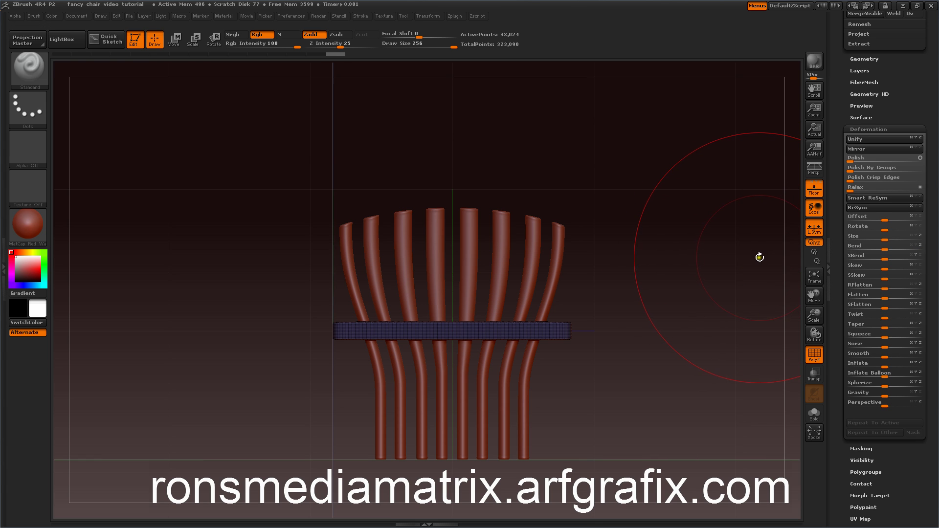
{"action": "mouse_move", "coordinate": [752, 252]}
{"action": "left_mouse_down"}
{"action": "mouse_move", "coordinate": [740, 293]}
{"action": "mouse_move", "coordinate": [735, 248]}
{"action": "left_mouse_up"}
{"action": "mouse_move", "coordinate": [738, 240]}
{"action": "left_mouse_down"}
{"action": "mouse_move", "coordinate": [698, 245]}
{"action": "mouse_move", "coordinate": [688, 270]}
{"action": "mouse_move", "coordinate": [723, 266]}
{"action": "mouse_move", "coordinate": [719, 248]}
{"action": "mouse_move", "coordinate": [718, 268]}
{"action": "mouse_move", "coordinate": [718, 246]}
{"action": "mouse_move", "coordinate": [676, 252]}
{"action": "mouse_move", "coordinate": [719, 248]}
{"action": "mouse_move", "coordinate": [731, 258]}
{"action": "left_mouse_up"}
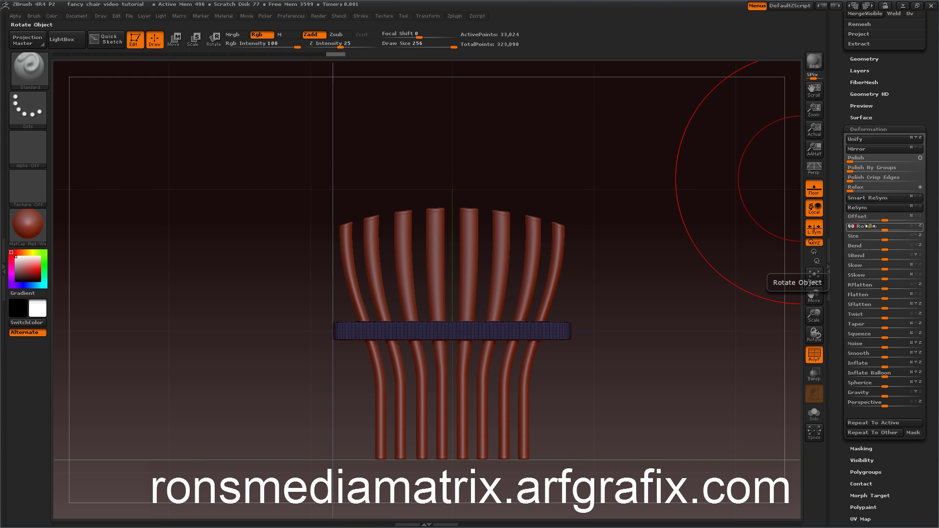
{"action": "left_click_drag", "start_coordinate": [869, 226], "coordinate": [868, 226]}
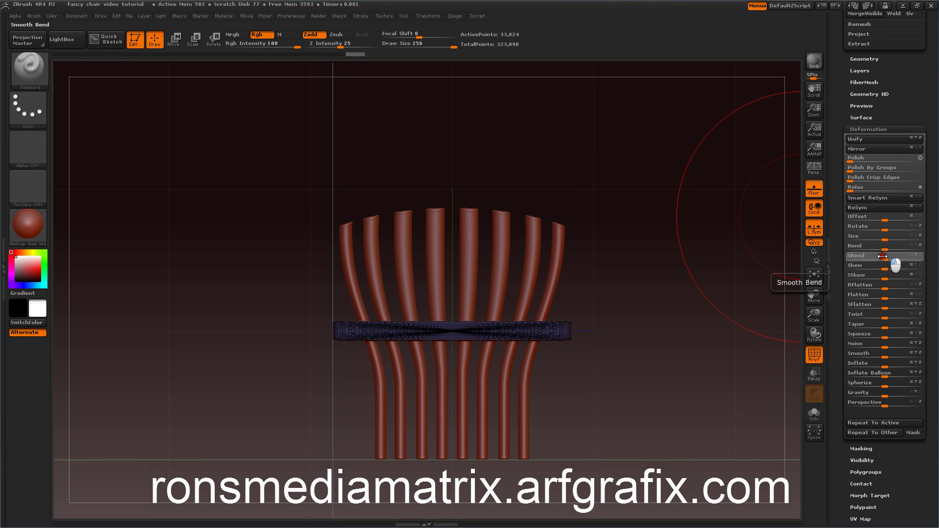
Bend the band with SBend into a shallow arc, checked from the top view
{"action": "left_click_drag", "start_coordinate": [883, 256], "coordinate": [876, 253]}
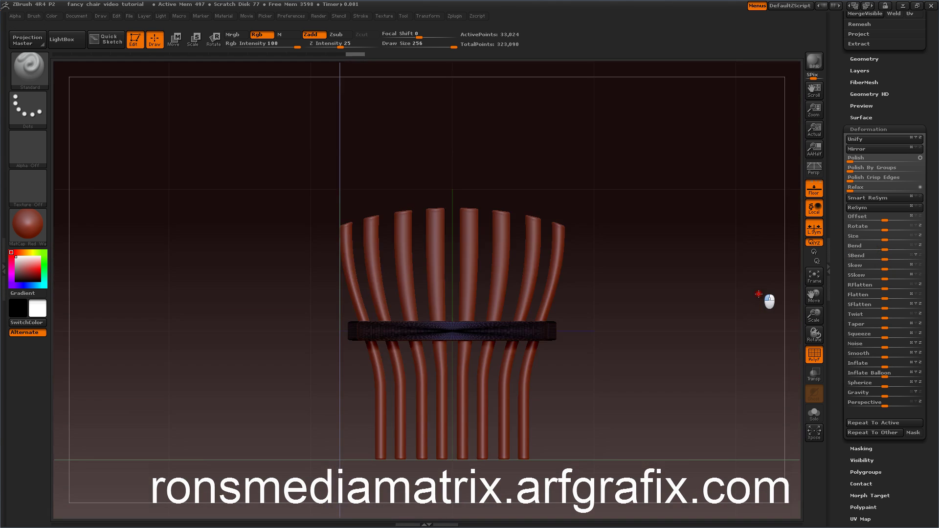
{"action": "left_click_drag", "start_coordinate": [758, 293], "coordinate": [759, 268]}
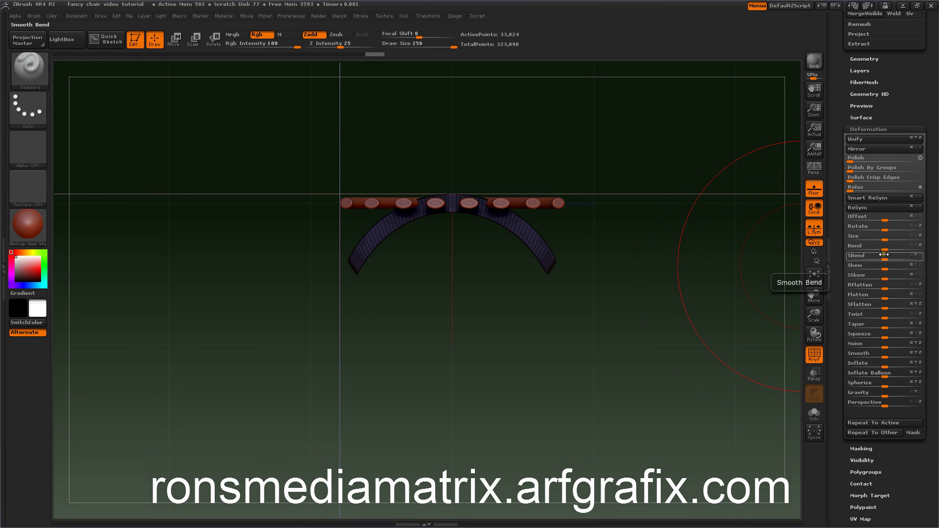
{"action": "left_click_drag", "start_coordinate": [888, 256], "coordinate": [891, 255]}
Rotate the bent band in quarter turns until it stands upright as an arch
{"action": "left_click_drag", "start_coordinate": [763, 265], "coordinate": [743, 202]}
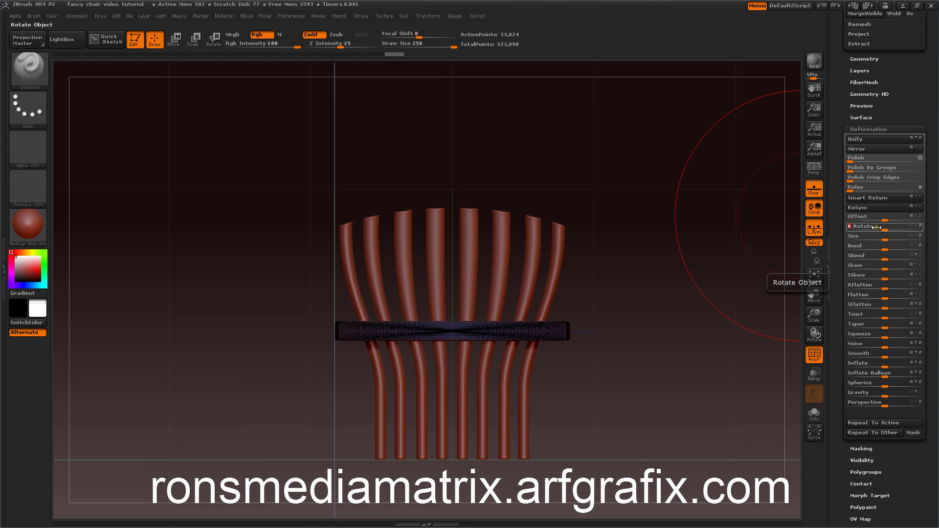
{"action": "left_click_drag", "start_coordinate": [876, 228], "coordinate": [876, 228]}
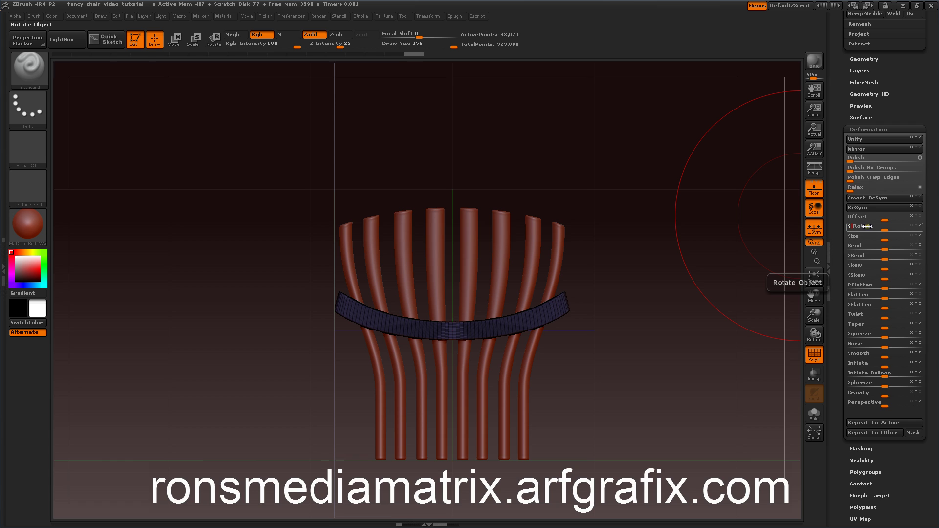
{"action": "left_click_drag", "start_coordinate": [868, 227], "coordinate": [867, 227]}
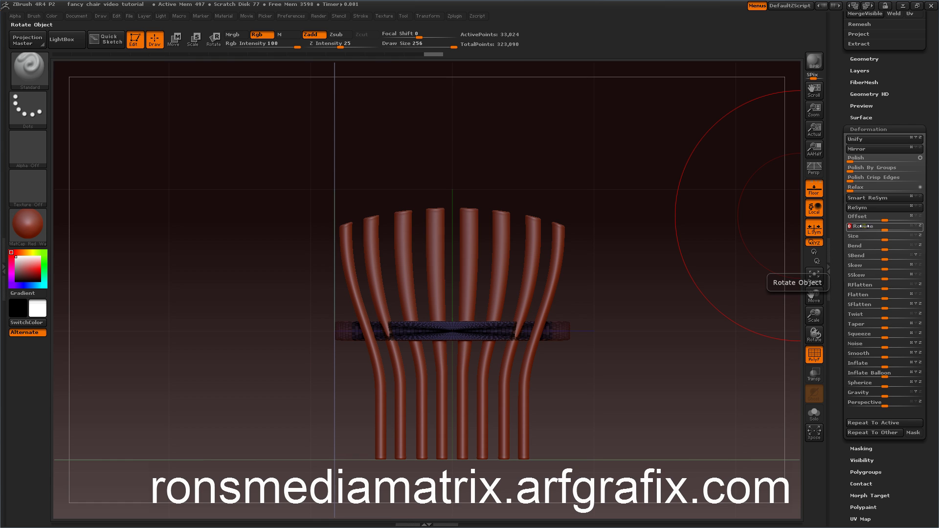
{"action": "left_click_drag", "start_coordinate": [865, 226], "coordinate": [865, 227]}
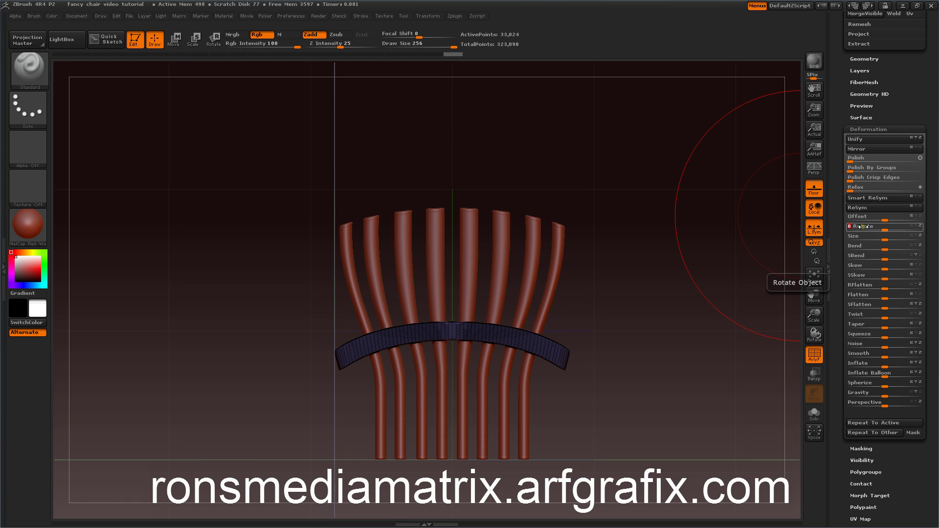
Turn off local symmetry and hide the band's polygon wireframe
{"action": "left_click", "coordinate": [814, 228]}
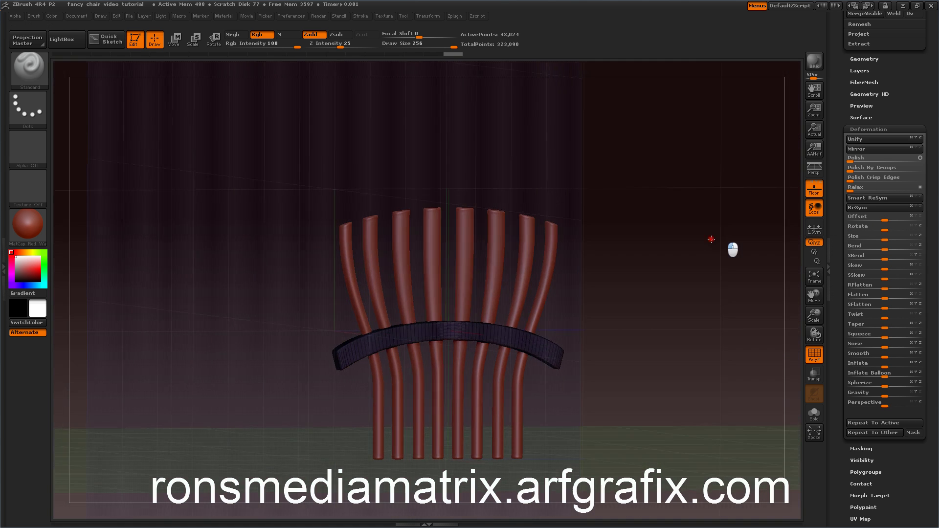
{"action": "mouse_move", "coordinate": [716, 253]}
{"action": "left_mouse_down"}
{"action": "mouse_move", "coordinate": [710, 279]}
{"action": "mouse_move", "coordinate": [720, 253]}
{"action": "mouse_move", "coordinate": [717, 281]}
{"action": "mouse_move", "coordinate": [721, 266]}
{"action": "left_mouse_up"}
{"action": "left_click", "coordinate": [814, 362]}
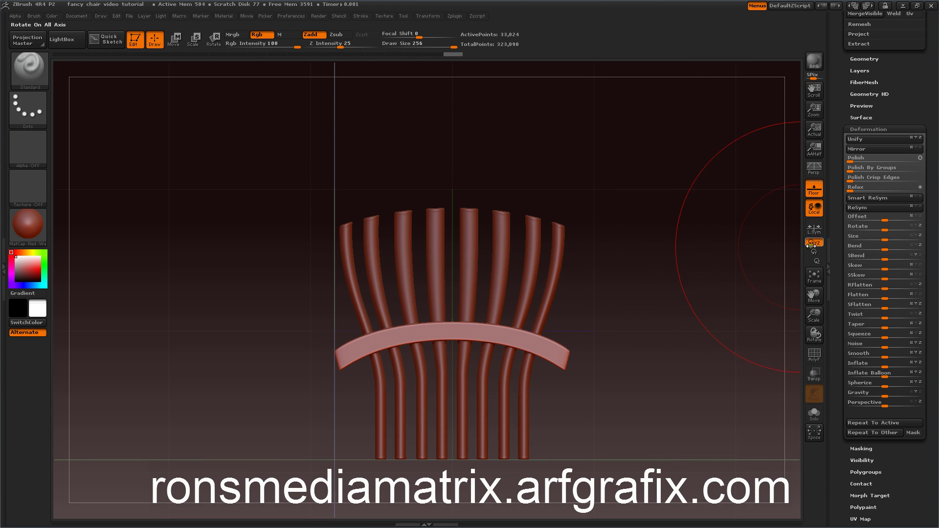
Raise the arch to the rib tops with Offset, checking alignment from above in transparent view
{"action": "left_click_drag", "start_coordinate": [838, 203], "coordinate": [834, 243]}
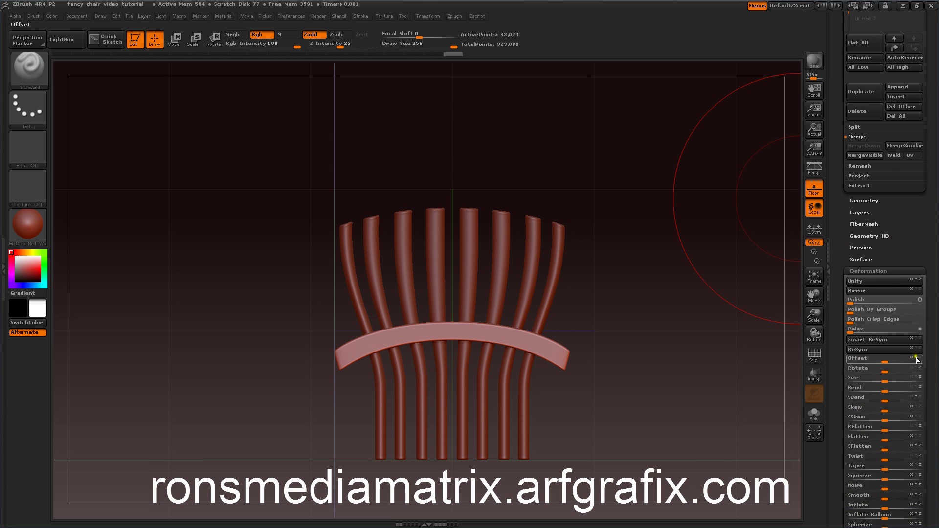
{"action": "mouse_move", "coordinate": [886, 359]}
{"action": "left_mouse_down"}
{"action": "mouse_move", "coordinate": [908, 359]}
{"action": "mouse_move", "coordinate": [851, 354]}
{"action": "mouse_move", "coordinate": [872, 359]}
{"action": "left_mouse_up"}
{"action": "left_click", "coordinate": [815, 374]}
{"action": "left_click_drag", "start_coordinate": [719, 287], "coordinate": [721, 324]}
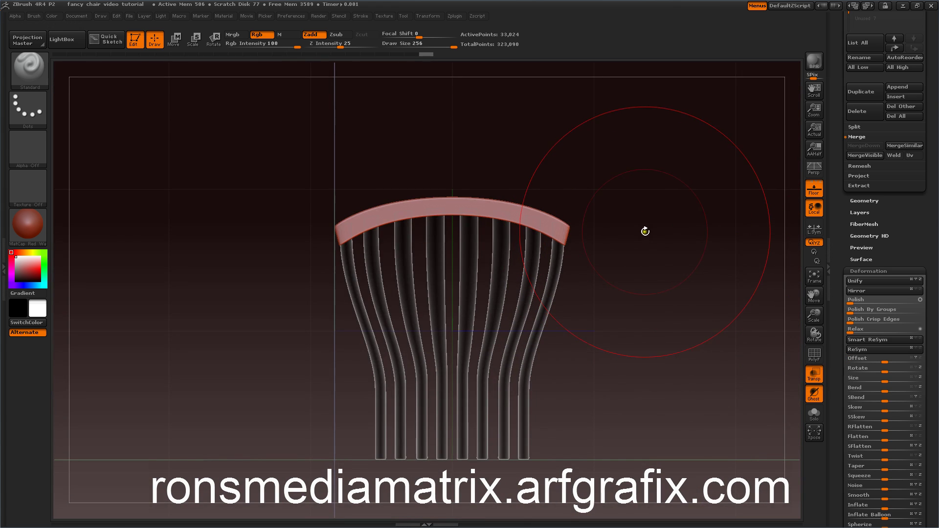
{"action": "left_click_drag", "start_coordinate": [645, 230], "coordinate": [645, 336]}
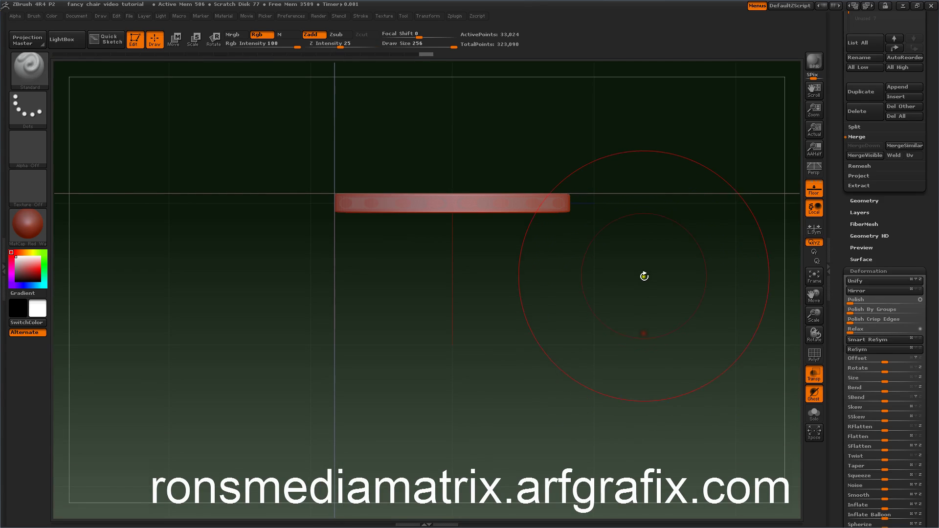
{"action": "mouse_move", "coordinate": [648, 277]}
{"action": "left_mouse_down", "text": "alt"}
{"action": "mouse_move", "coordinate": [667, 357]}
{"action": "mouse_move", "coordinate": [661, 378]}
{"action": "mouse_move", "coordinate": [673, 279]}
{"action": "left_mouse_up", "text": "alt"}
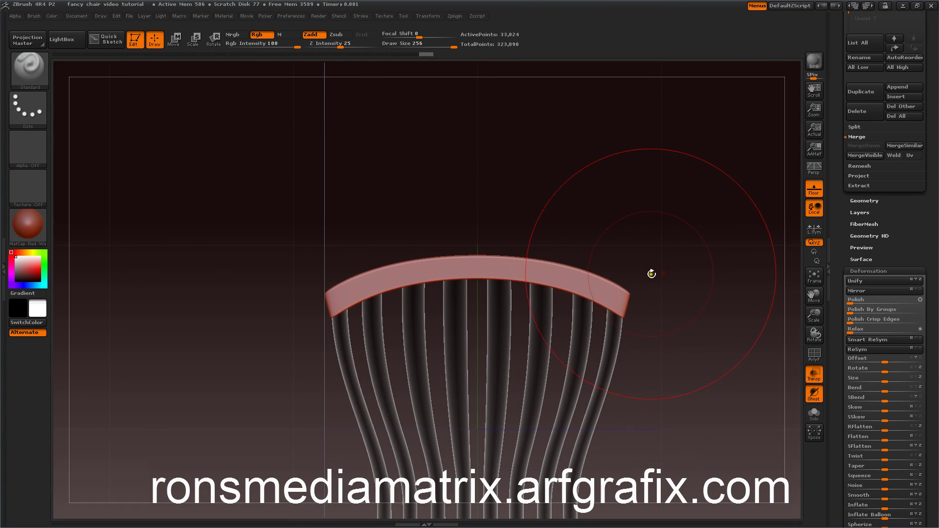
Make the model opaque again and frame the capped chair back
{"action": "left_click", "coordinate": [813, 376]}
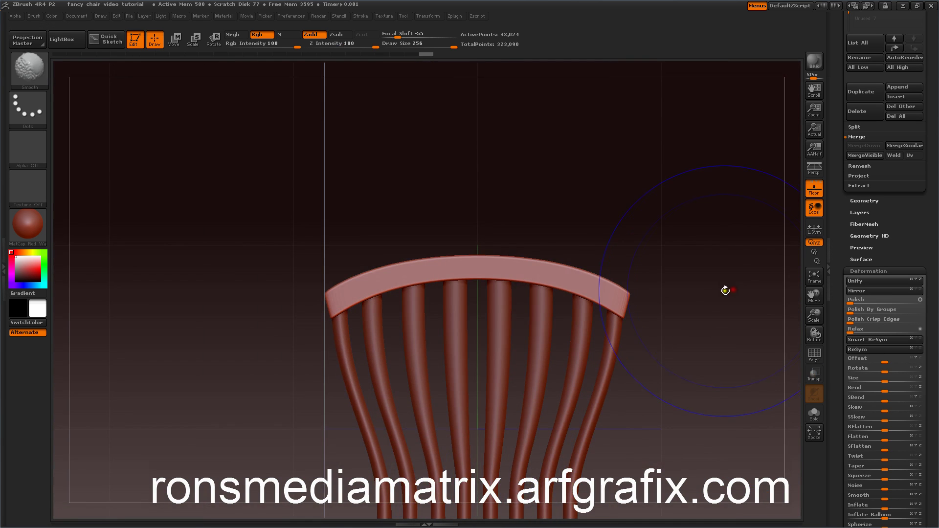
{"action": "mouse_move", "coordinate": [715, 317]}
{"action": "left_mouse_down", "text": "alt"}
{"action": "mouse_move", "coordinate": [691, 221]}
{"action": "mouse_move", "coordinate": [705, 231]}
{"action": "left_mouse_up", "text": "alt"}
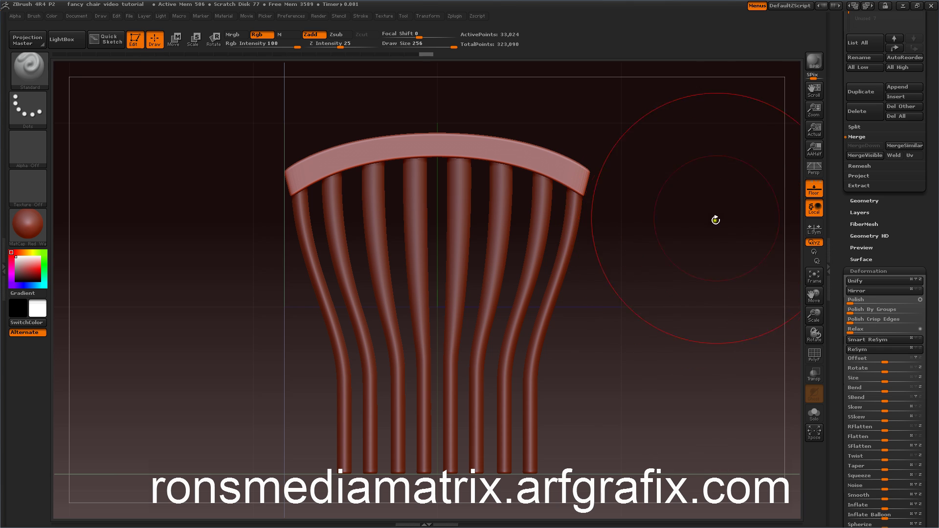
{"action": "left_click_drag", "start_coordinate": [835, 198], "coordinate": [835, 299]}
Select the arch subtool and DynaMesh it, briefly checking its wireframe
{"action": "left_click", "coordinate": [861, 225]}
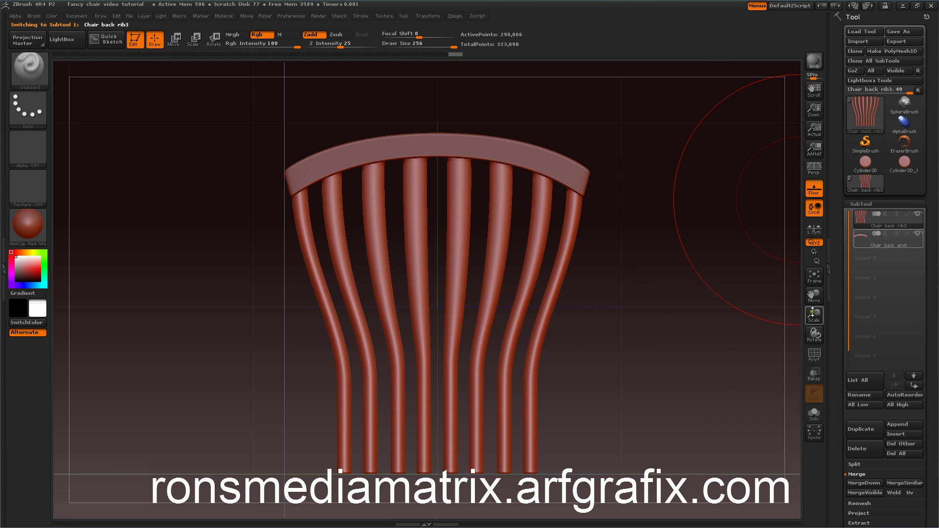
{"action": "left_click", "coordinate": [857, 235]}
{"action": "left_click_drag", "start_coordinate": [842, 283], "coordinate": [833, 191]}
{"action": "left_click_drag", "start_coordinate": [842, 292], "coordinate": [844, 324]}
{"action": "left_click", "coordinate": [851, 309]}
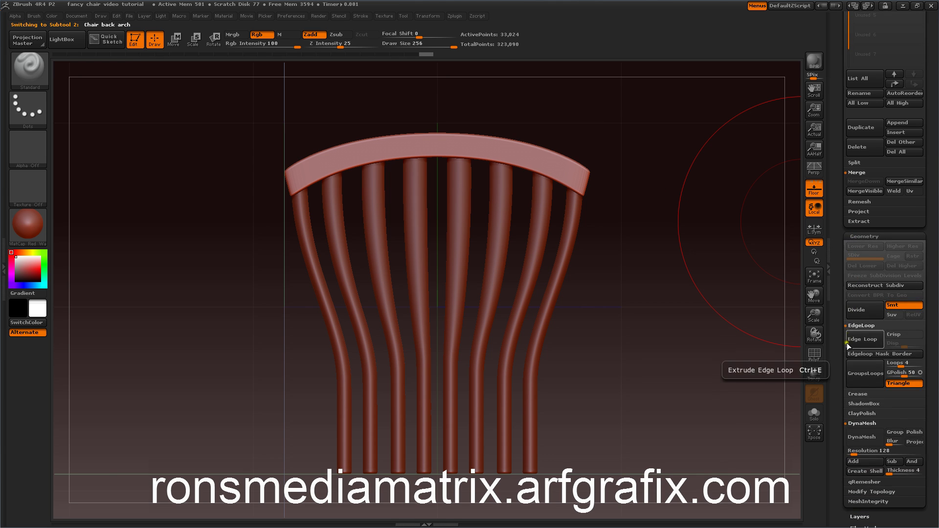
{"action": "scroll", "coordinate": [851, 389], "scroll_direction": "down", "scroll_amount": 3}
{"action": "left_click", "coordinate": [861, 386]}
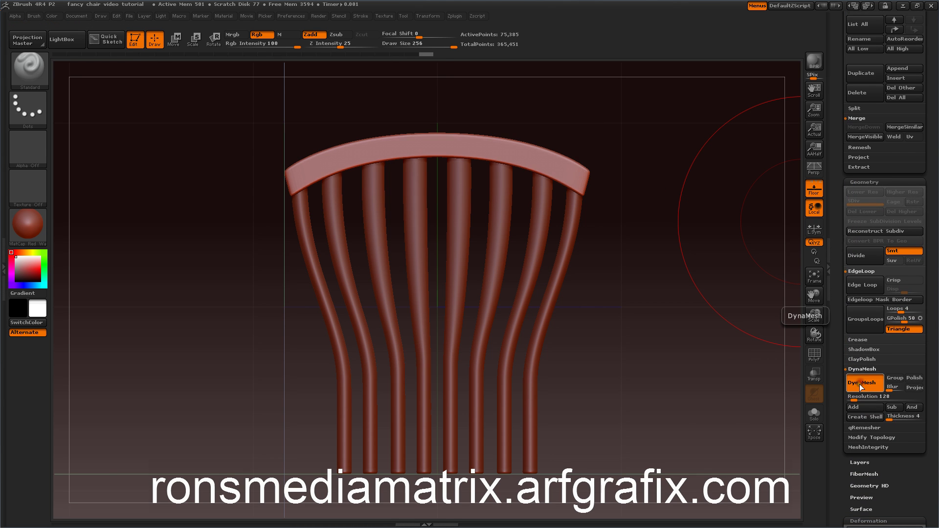
{"action": "left_click", "coordinate": [811, 355]}
{"action": "left_click", "coordinate": [812, 355]}
{"action": "mouse_move", "coordinate": [727, 274]}
{"action": "left_mouse_down"}
{"action": "mouse_move", "coordinate": [732, 321]}
{"action": "mouse_move", "coordinate": [725, 289]}
{"action": "mouse_move", "coordinate": [698, 294]}
{"action": "mouse_move", "coordinate": [717, 280]}
{"action": "left_mouse_up"}
Merge the arch down into the ribs as one 365,451-point subtool
{"action": "left_click_drag", "start_coordinate": [830, 178], "coordinate": [838, 272]}
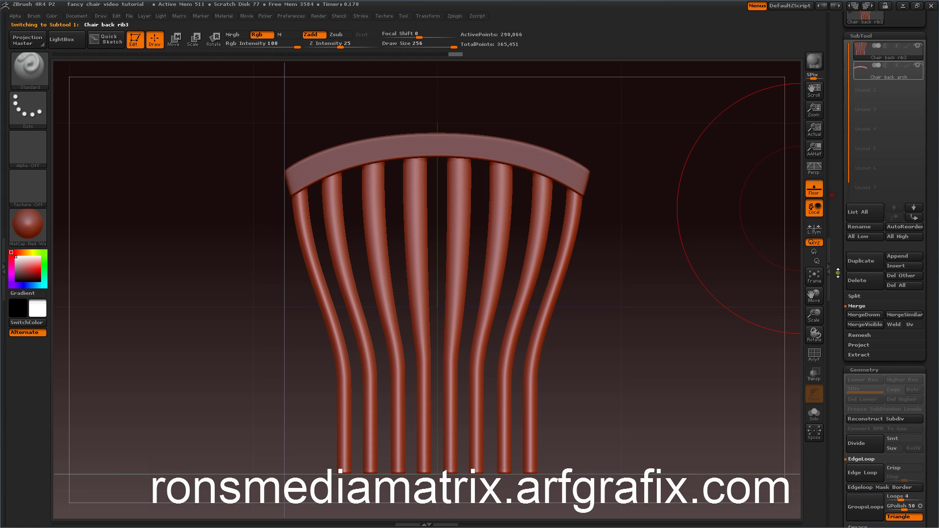
{"action": "left_click", "coordinate": [851, 316]}
{"action": "left_click", "coordinate": [748, 335]}
{"action": "left_click_drag", "start_coordinate": [724, 288], "coordinate": [720, 282]}
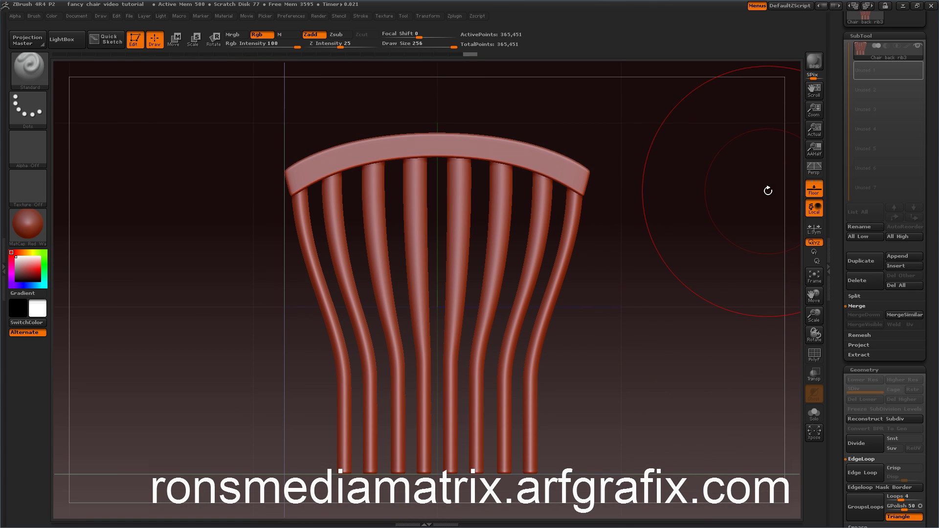
Save the project over the existing 'fancy chair video tutorial.ZPR' file with Ctrl+S
{"action": "key", "text": "ctrl"}
{"action": "key", "text": "ctrl+s"}
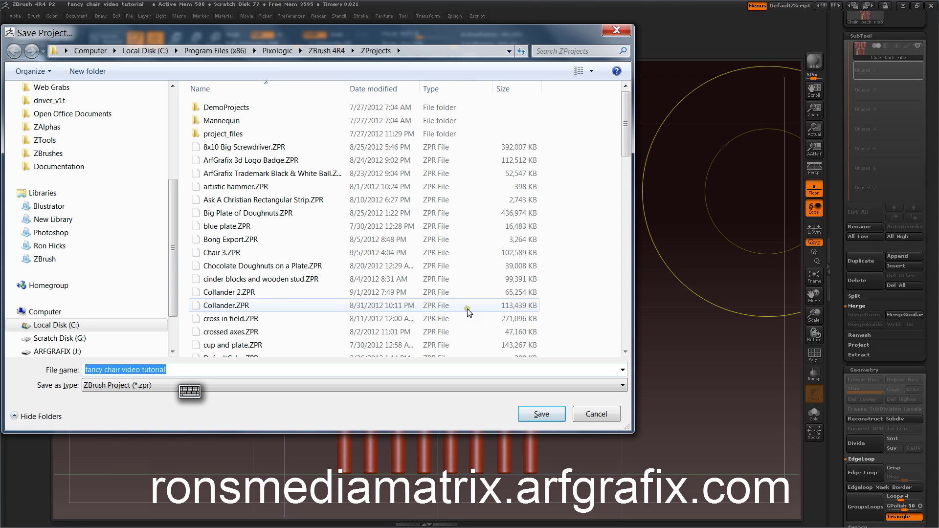
{"action": "left_click", "coordinate": [540, 414]}
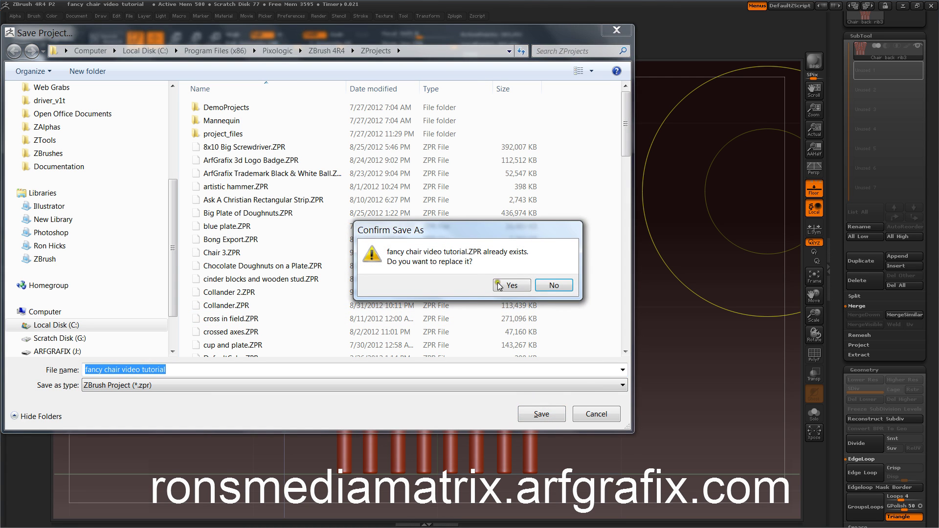
{"action": "left_click", "coordinate": [499, 285]}
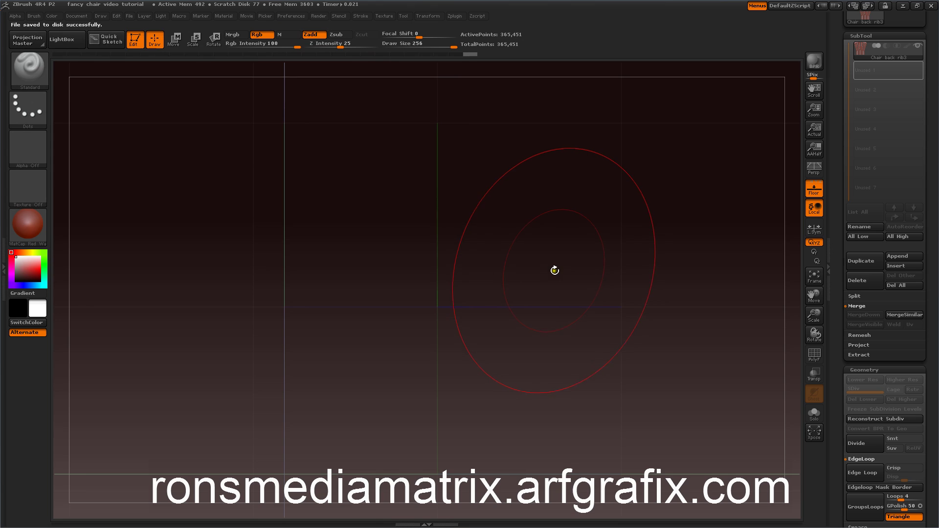